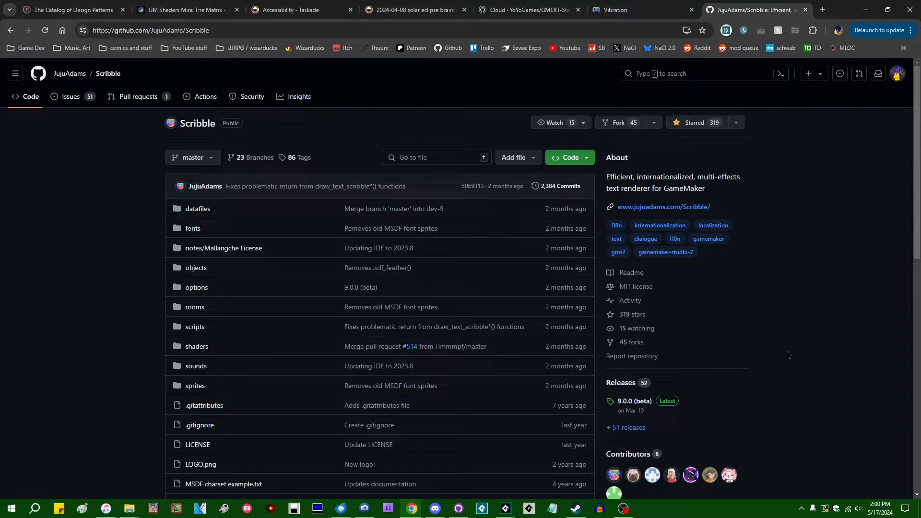
Download scribble_9_0_0_beta.yymps from the latest release and minimize Chrome
click(620, 383)
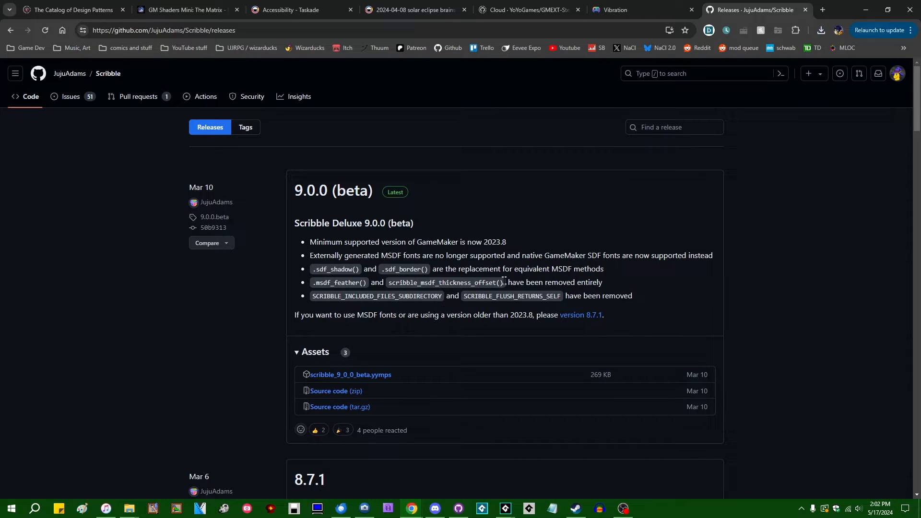
click(345, 375)
click(820, 31)
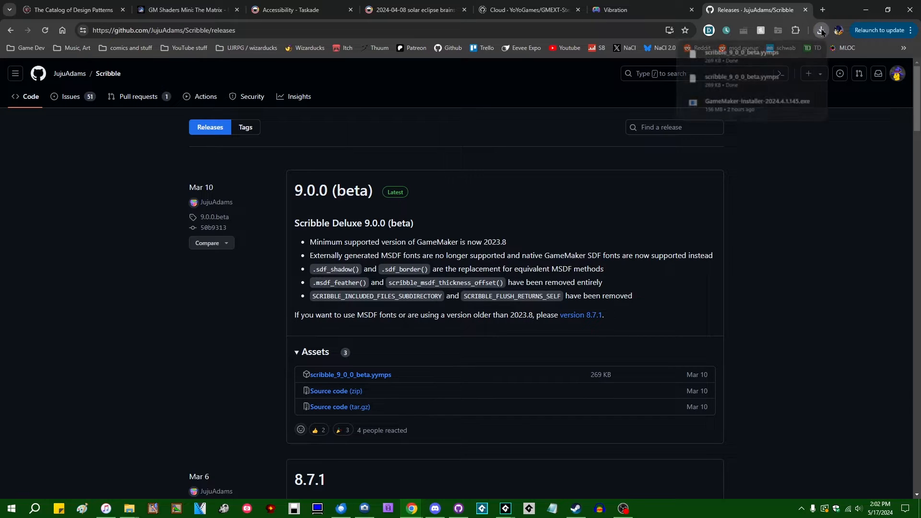
click(865, 10)
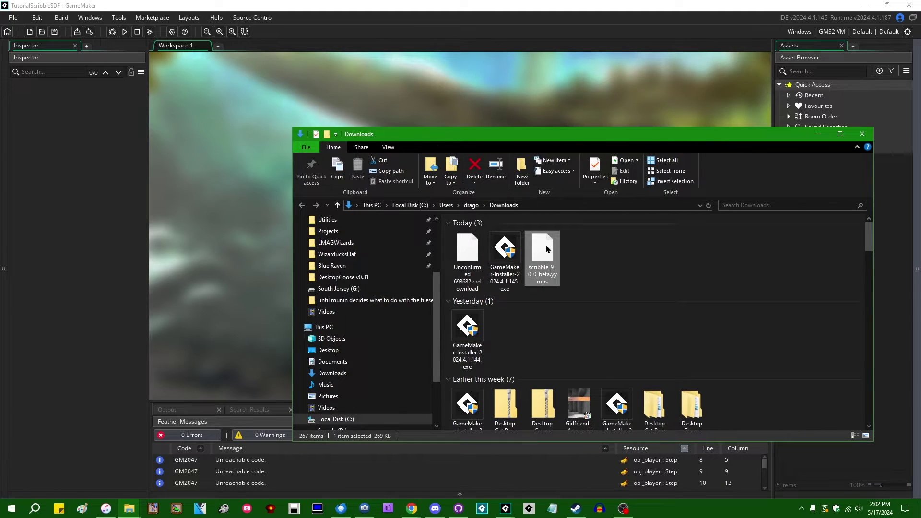
Drag the .yymps into the IDE and import all package resources, closing the log
drag(543, 255, 228, 203)
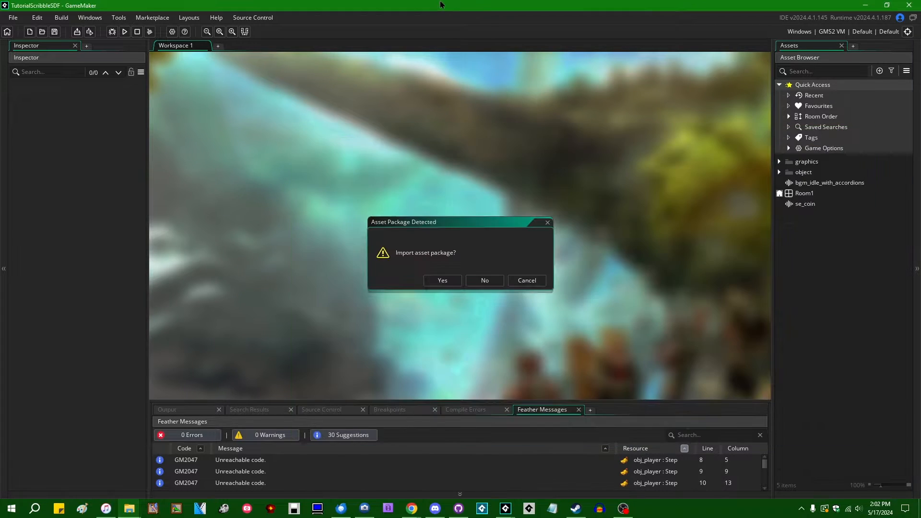
click(441, 280)
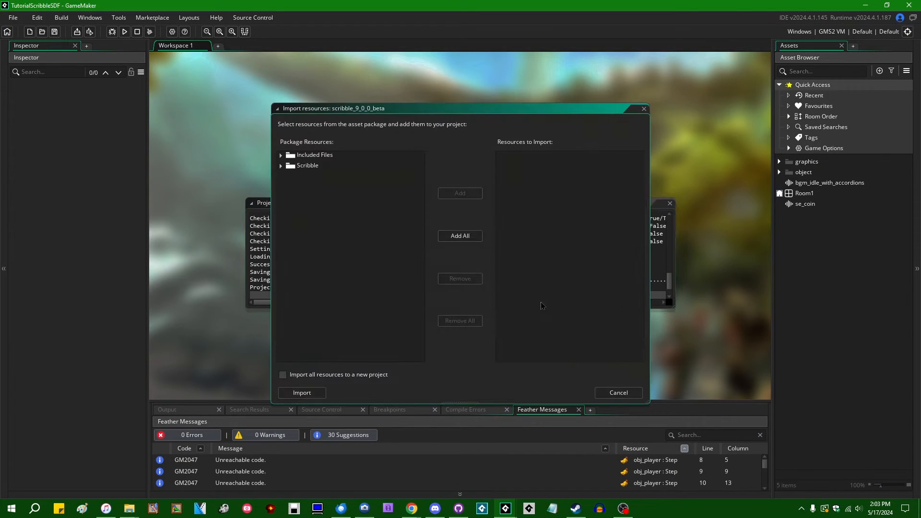
click(460, 235)
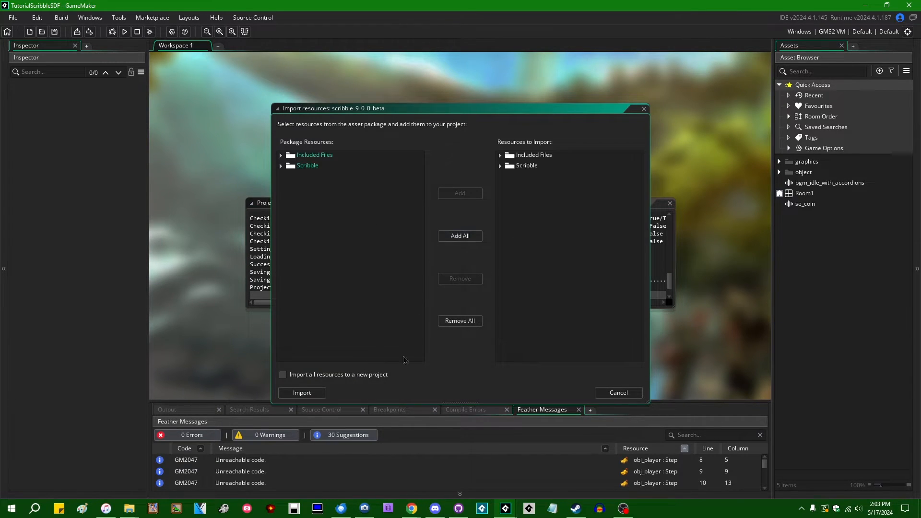
click(314, 394)
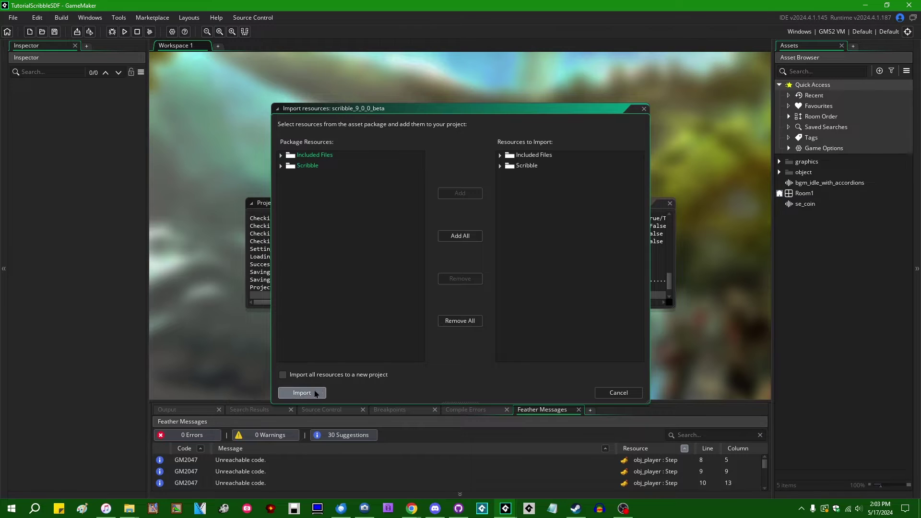
click(670, 203)
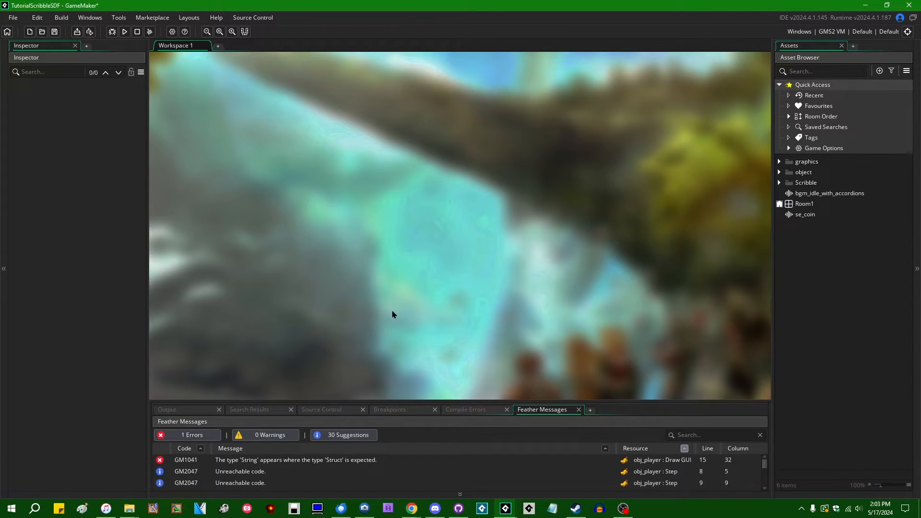
Save, close the test run, and open obj_player's Draw GUI event code
key(ctrl+s)
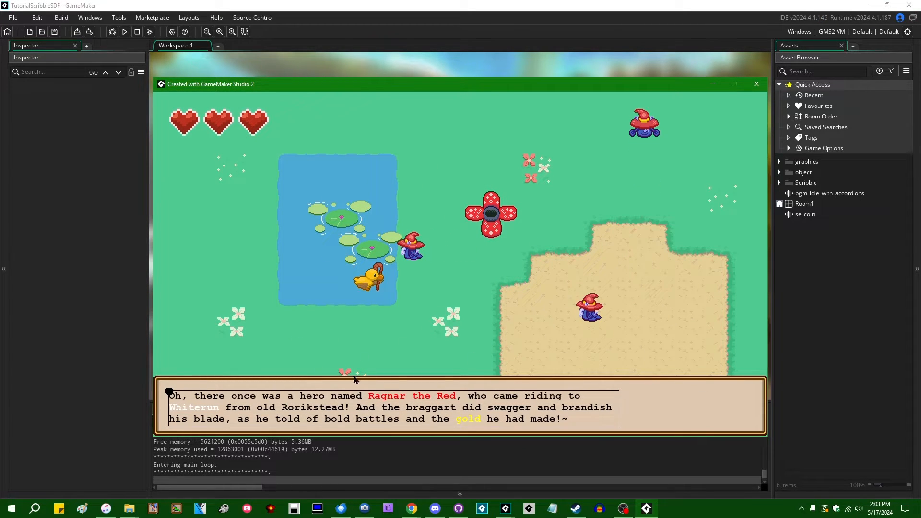
click(758, 85)
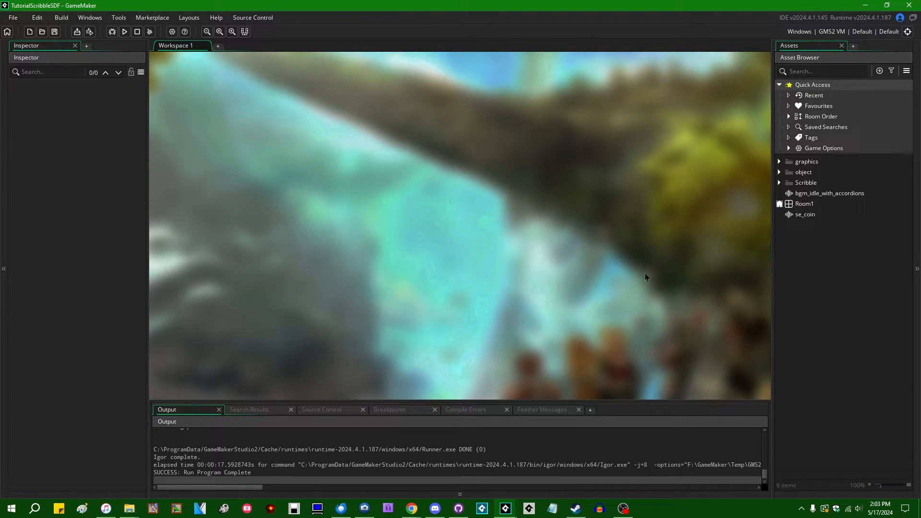
double_click(791, 174)
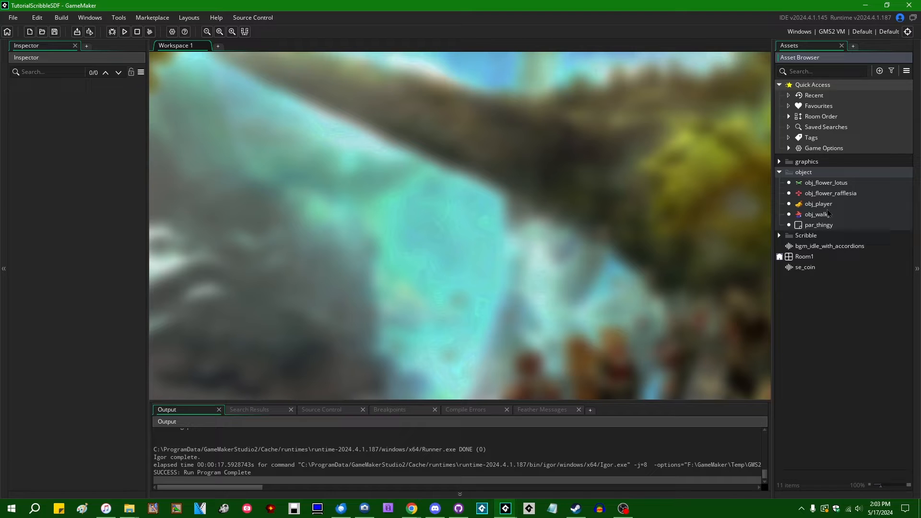
double_click(818, 204)
double_click(495, 197)
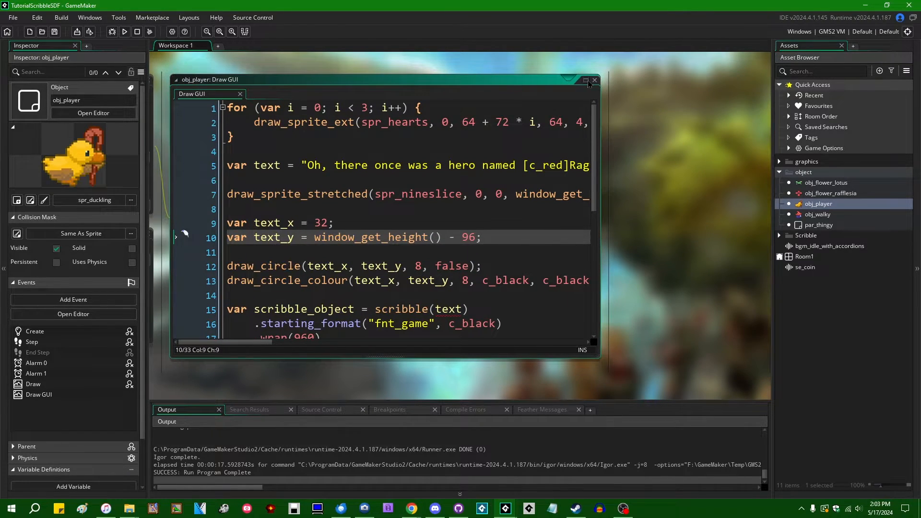
Maximize the code editor and delete the commented-out Scribble block
click(584, 80)
scroll(360, 216, down, 5)
click(296, 205)
shift+click(286, 334)
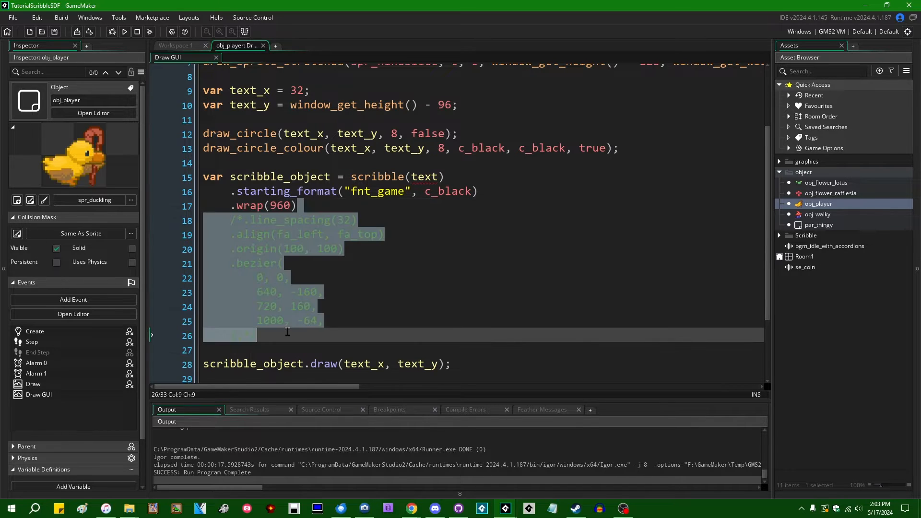
key(Delete)
text(;)
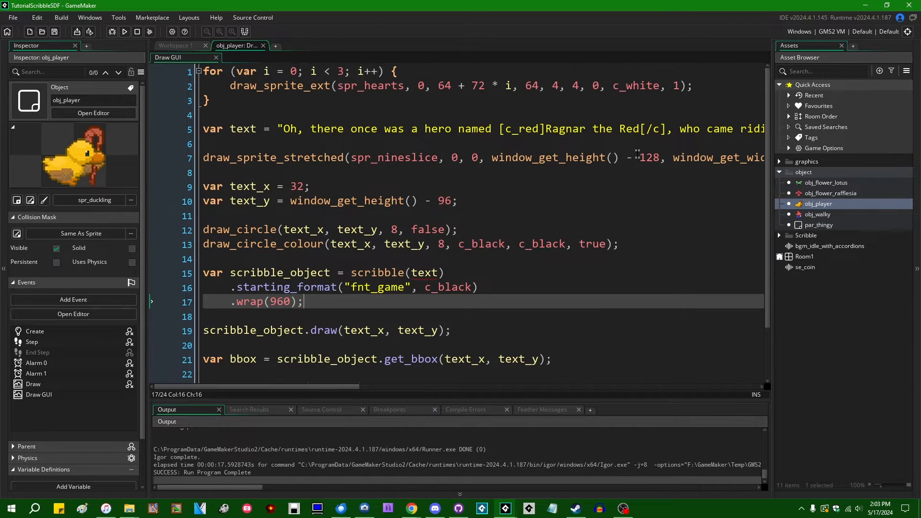
Change the box height offset to 256 and text offset to 224, saving the code
double_click(648, 157)
text(256)
key(End)
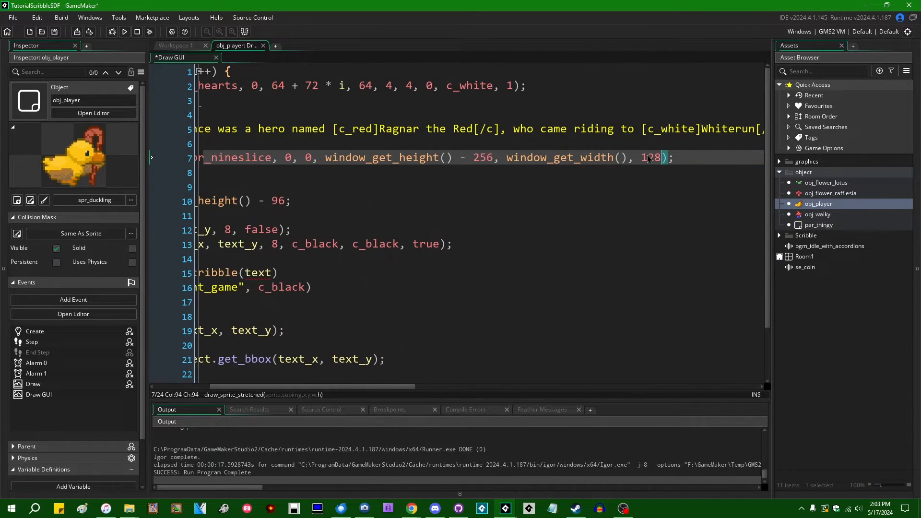
key(Home)
key(ctrl+s)
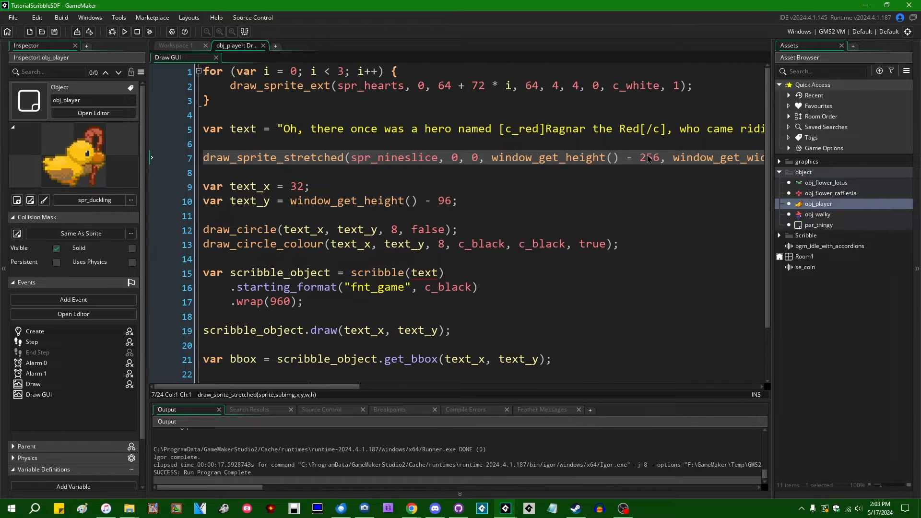
click(638, 173)
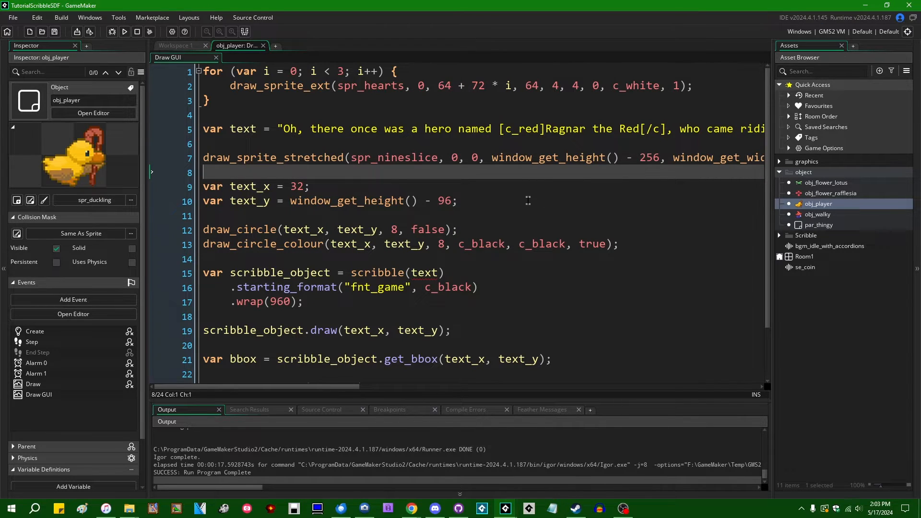
click(530, 200)
double_click(445, 201)
text(224)
key(ctrl+s)
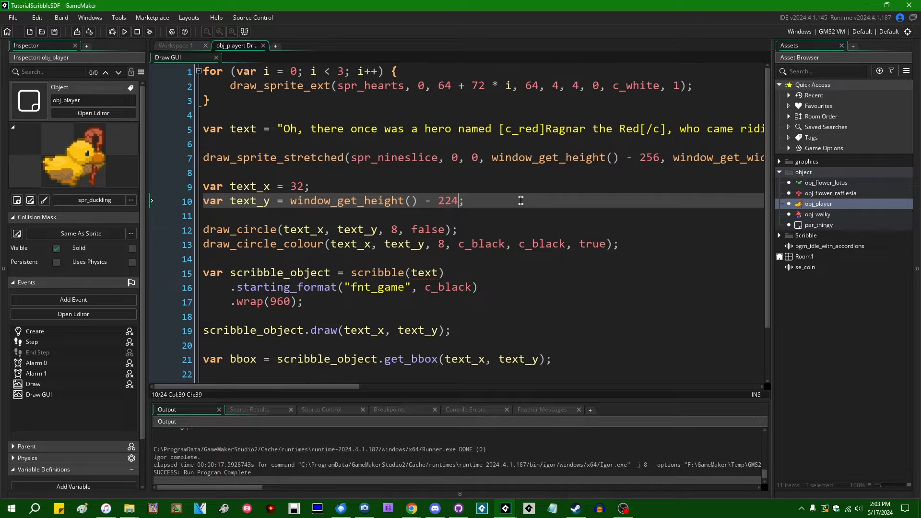
Set the wrap width to 1200 and test-run the wider dialogue
double_click(280, 301)
text(1200)
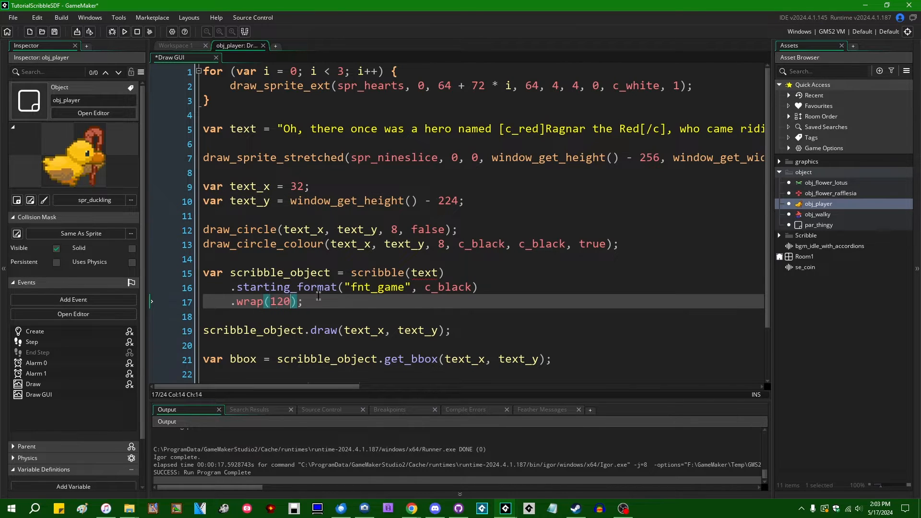
click(368, 316)
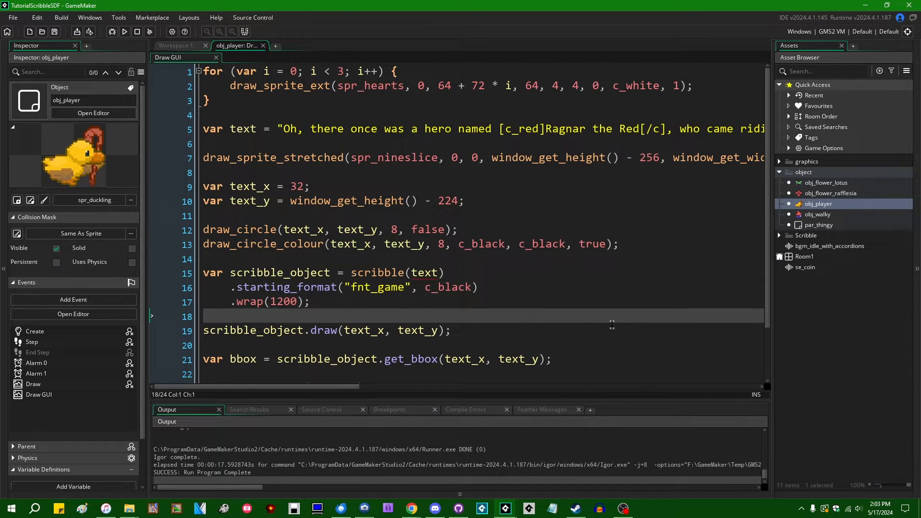
key(F5)
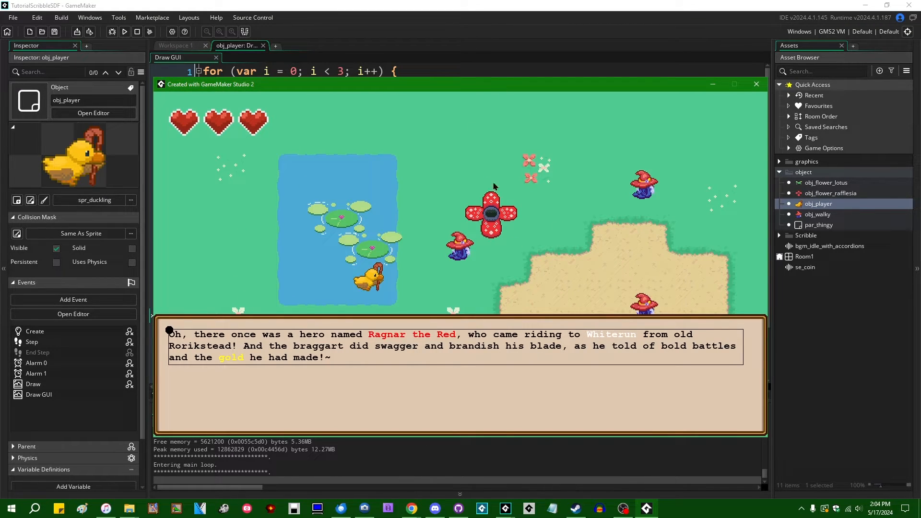
click(756, 84)
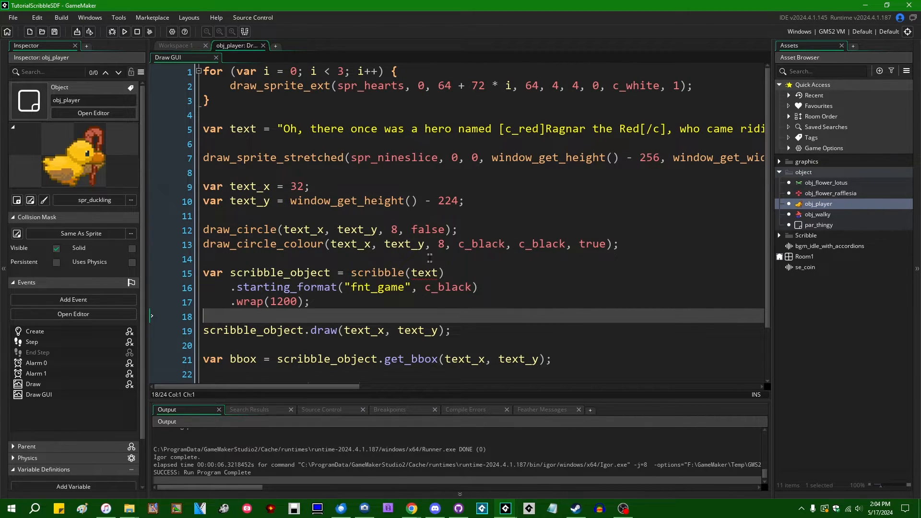
Insert [scale,2] after the string's opening quote, save and run the game
click(254, 251)
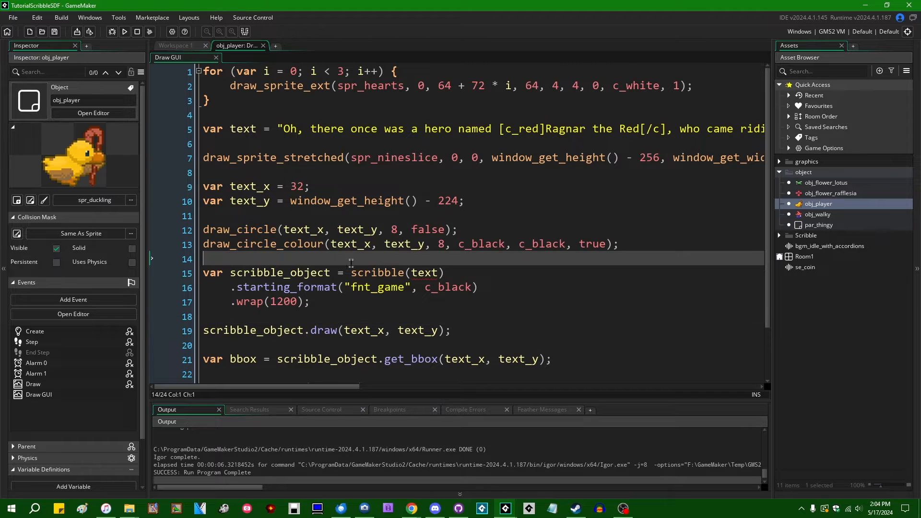
click(486, 318)
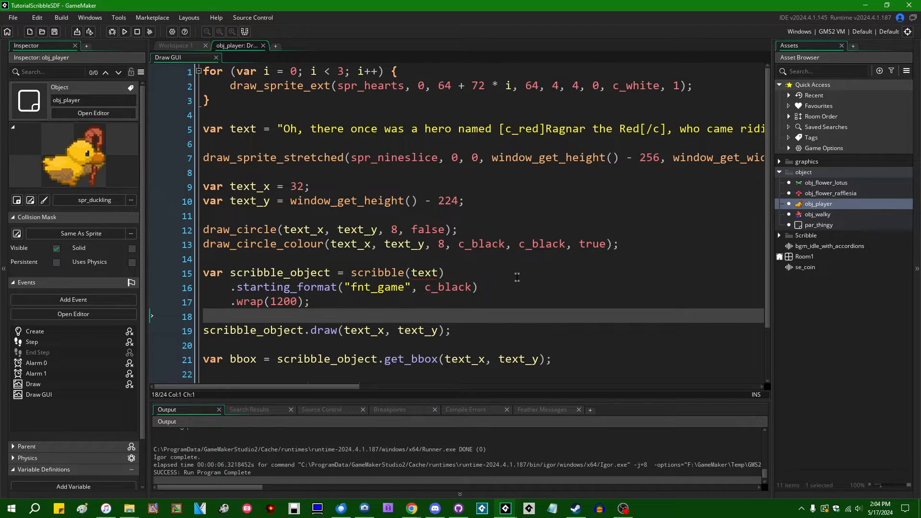
click(287, 131)
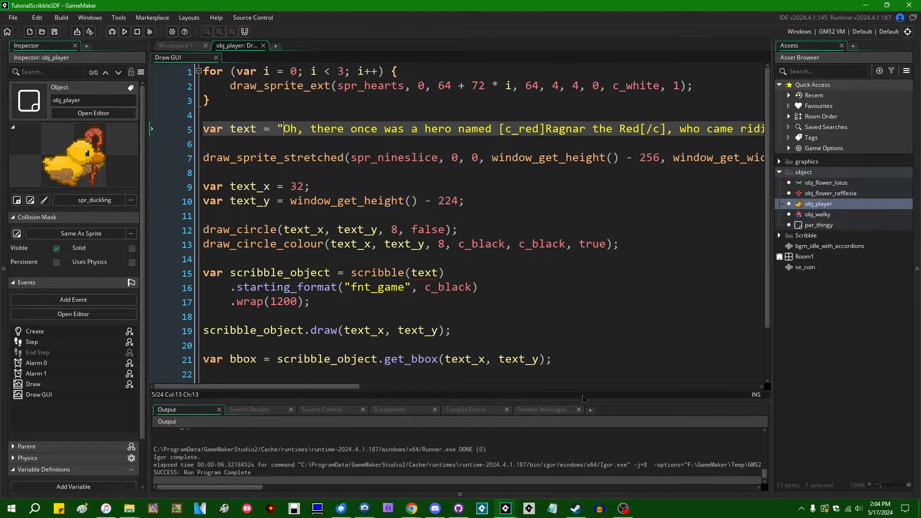
text(scale,2])
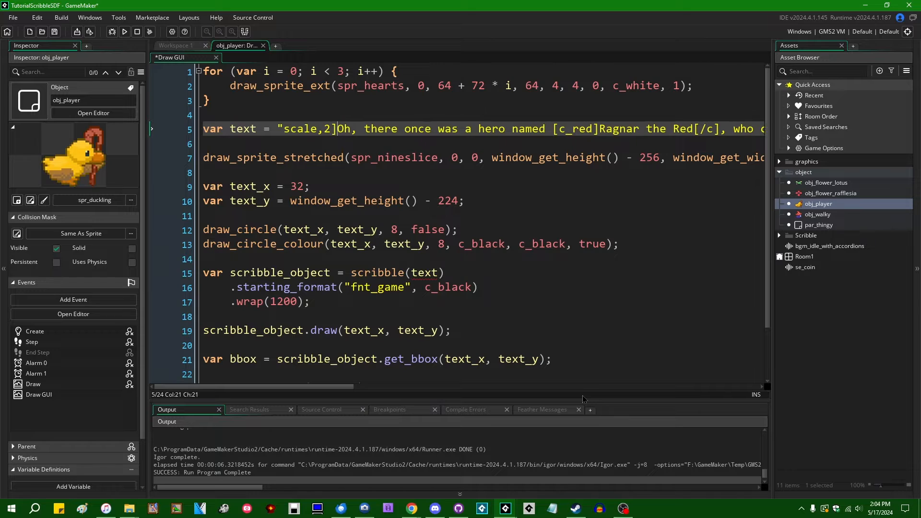
key(Left)
key(Left)
key(Left)
text([)
key(ctrl+s)
key(Home)
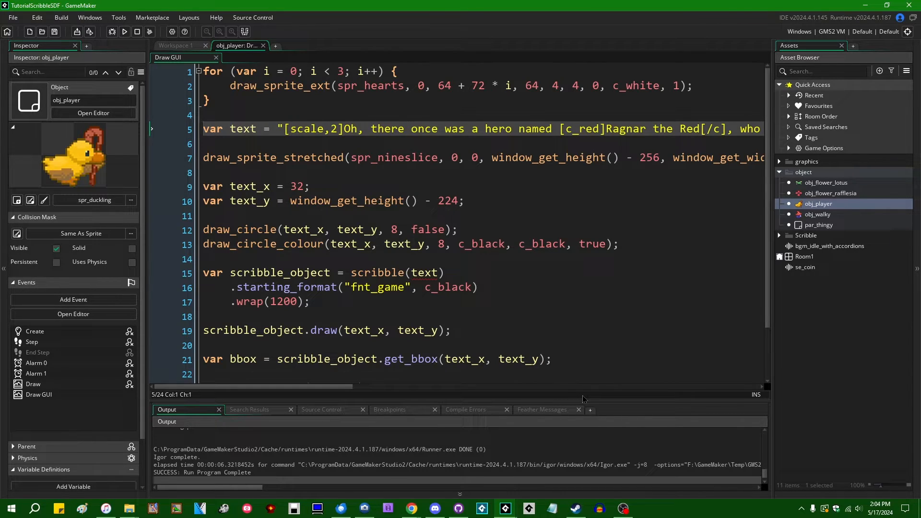
key(F5)
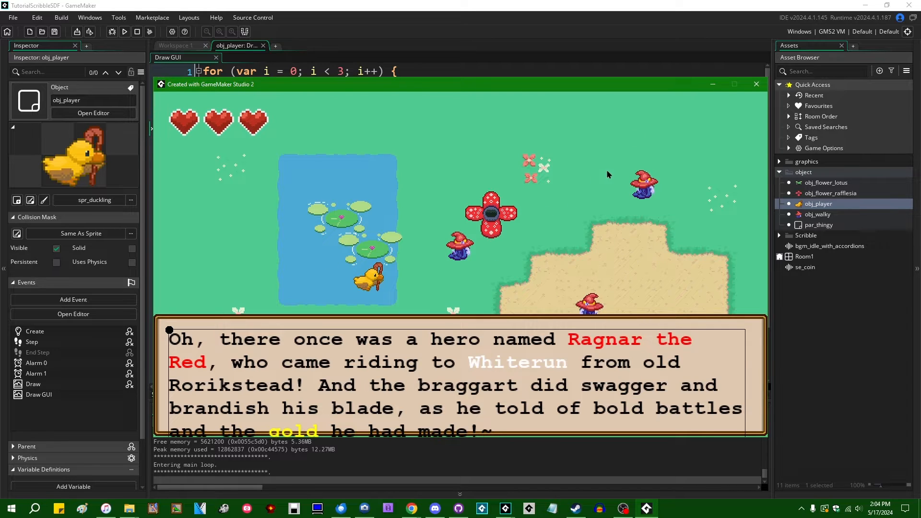
Change the box offset to 288 and text_y offset to 256, then save
click(755, 85)
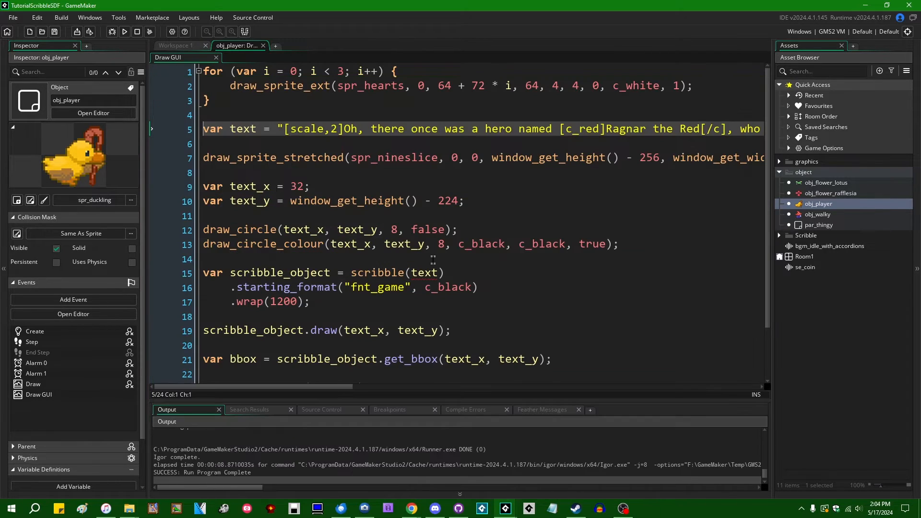
double_click(648, 158)
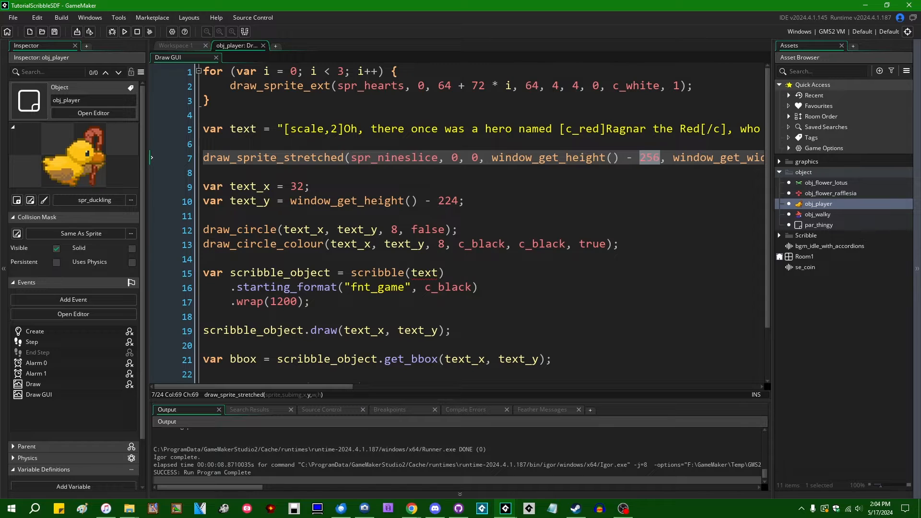
text(288)
key(End)
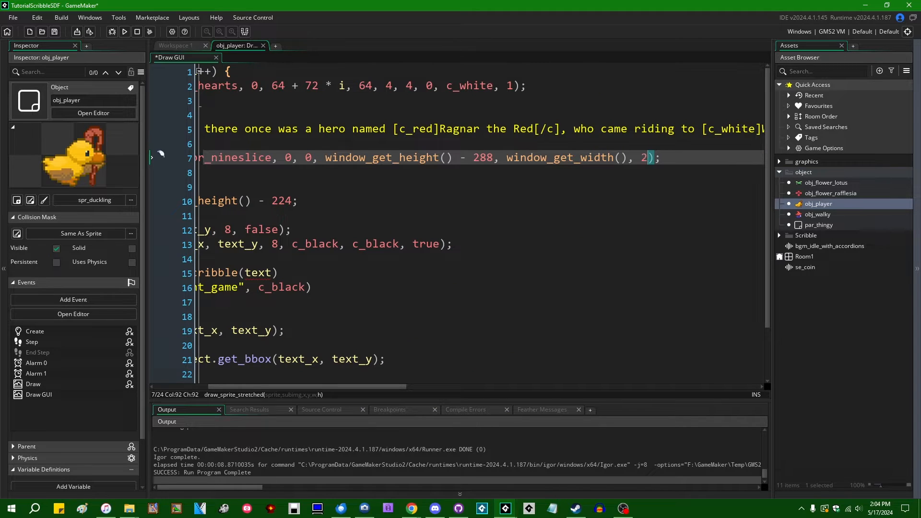
key(Home)
key(Down)
key(Down)
key(Down)
key(Down)
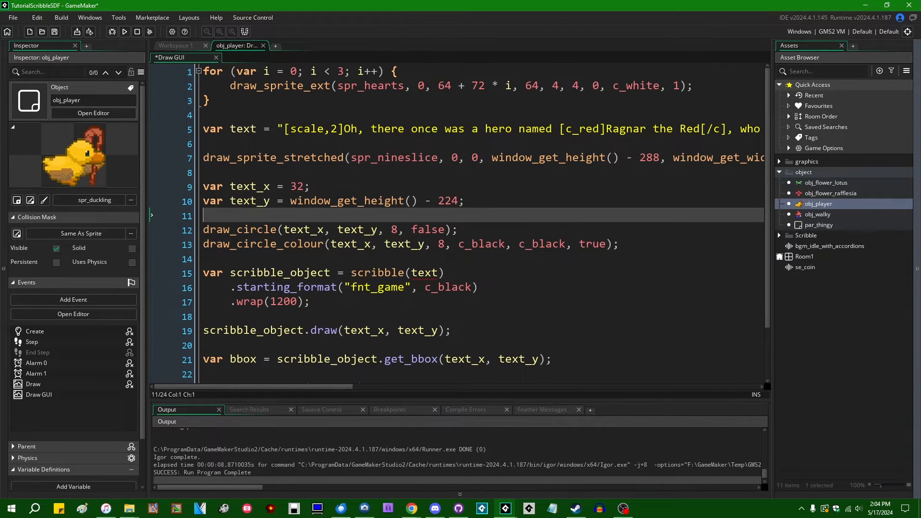
key(Up)
key(End)
key(Left)
key(BackSpace)
key(BackSpace)
key(BackSpace)
text(256)
key(ctrl+s)
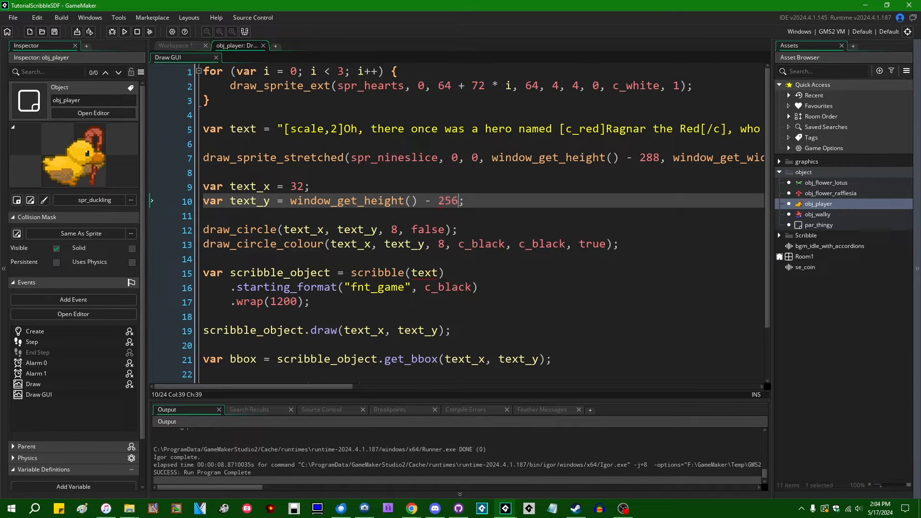
Test-run the game to check the enlarged text fits the box
click(348, 143)
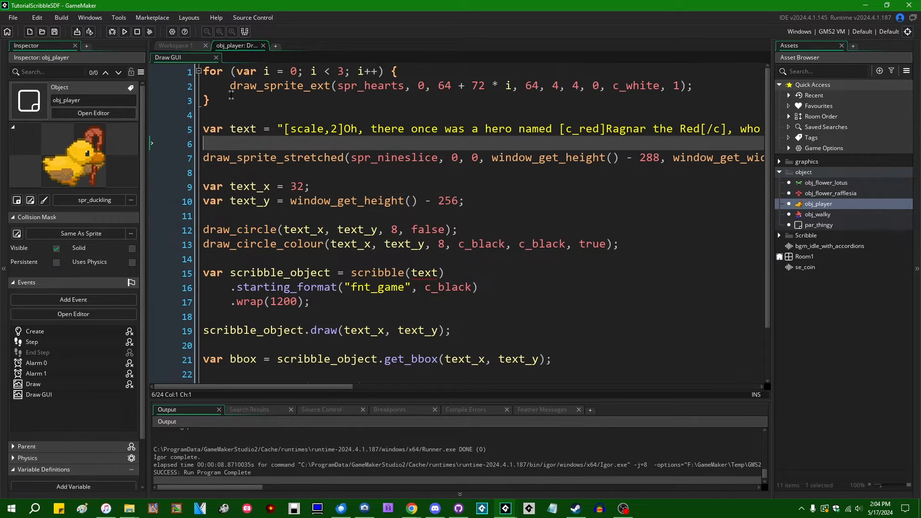
key(F5)
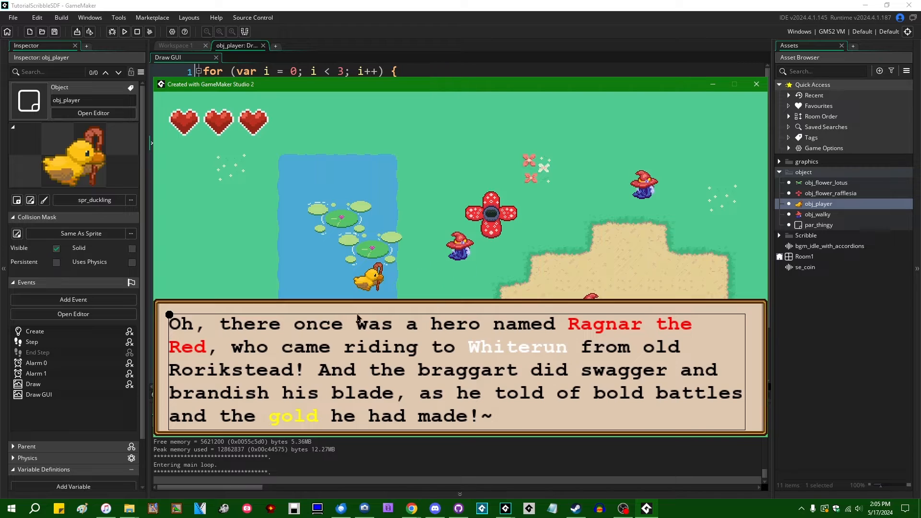
click(756, 85)
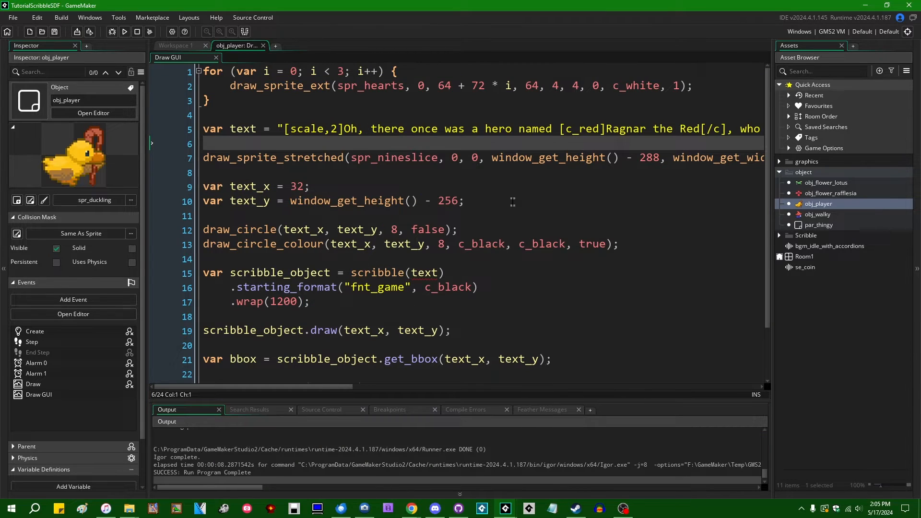
click(535, 175)
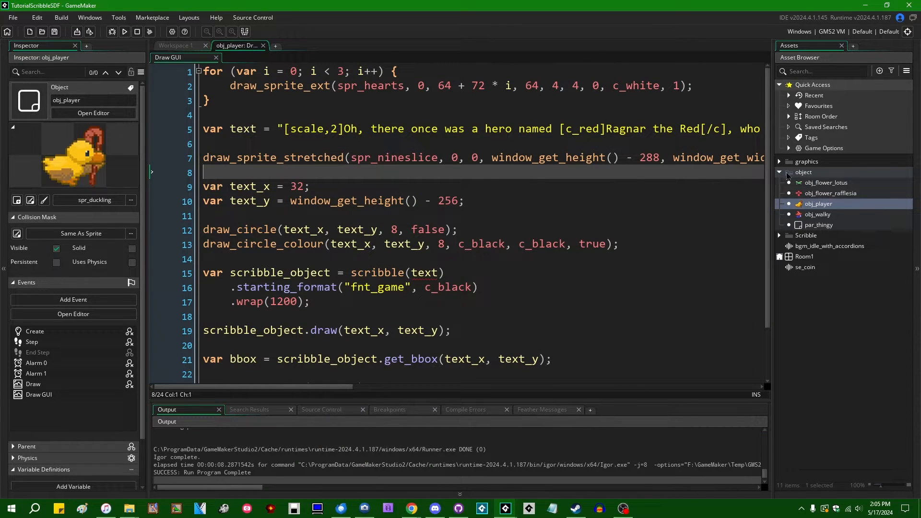
Enable SDF on the fnt_game font and return to the Draw GUI code
click(779, 161)
double_click(816, 171)
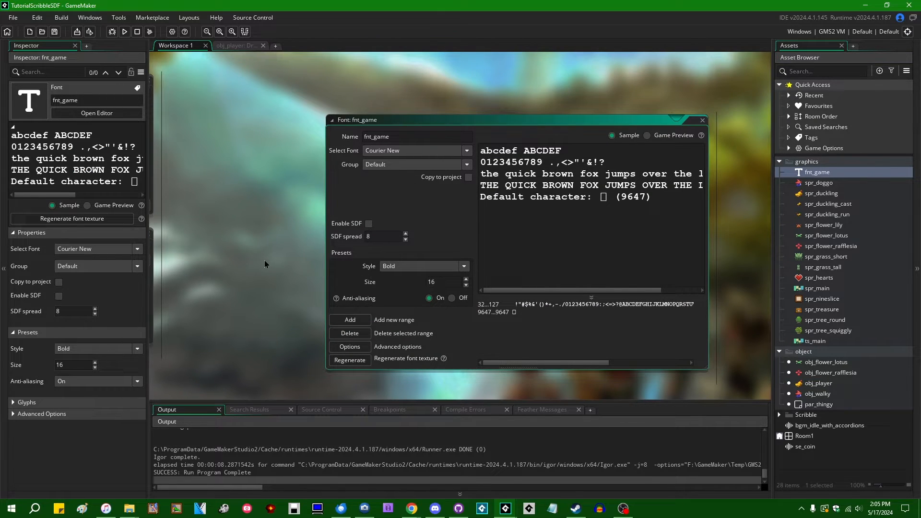
click(369, 223)
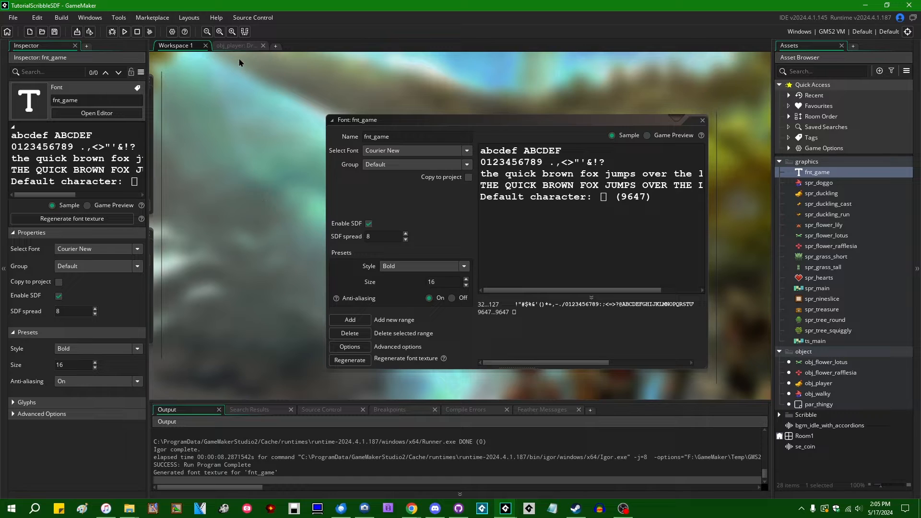
click(235, 45)
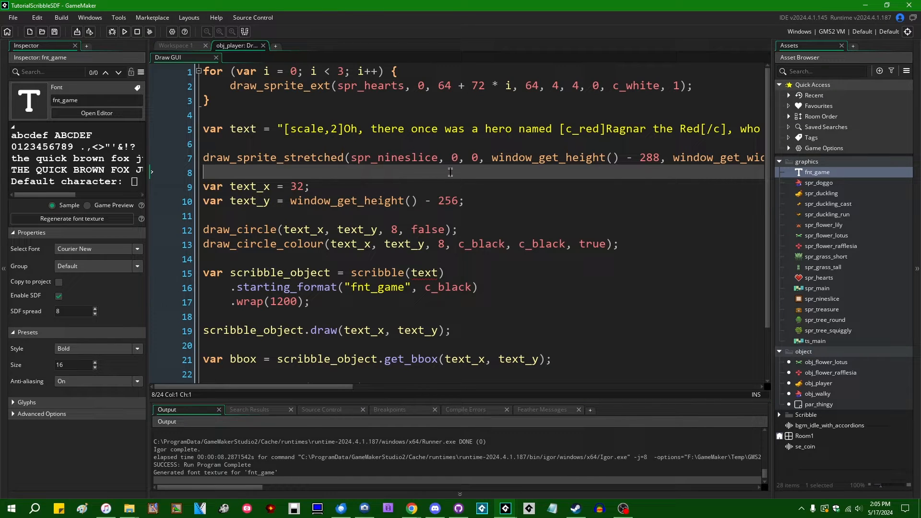
click(419, 216)
click(396, 286)
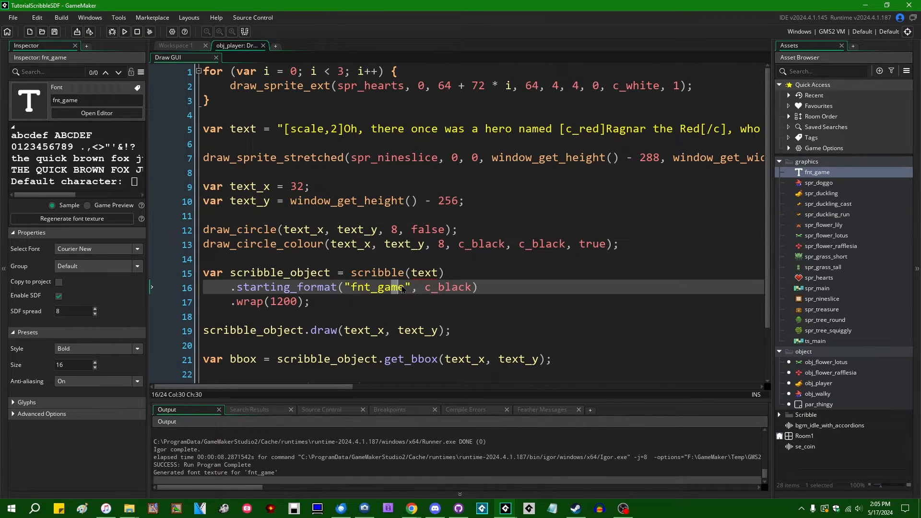
click(340, 259)
click(350, 287)
double_click(352, 287)
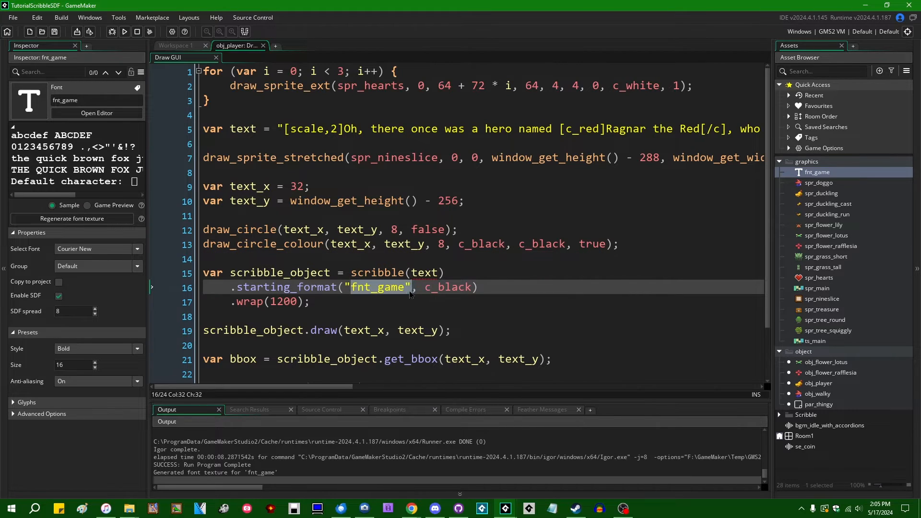
click(410, 266)
click(507, 245)
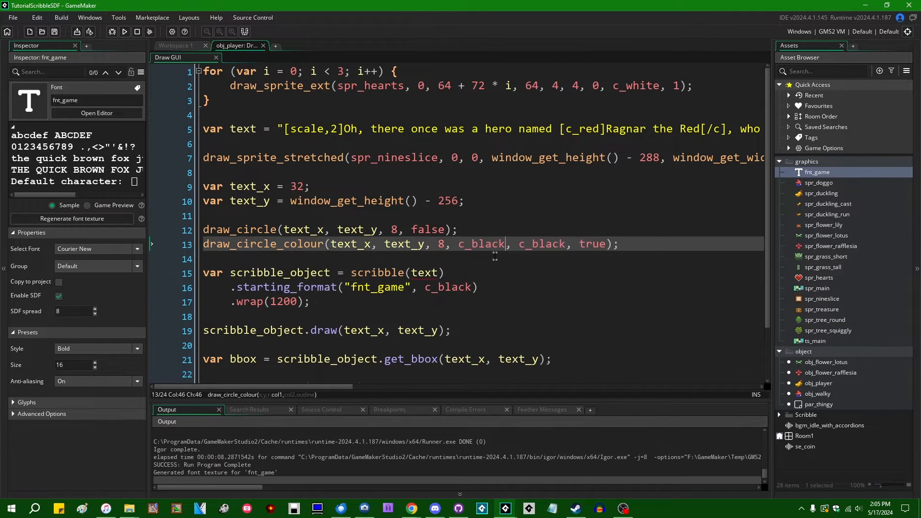
click(535, 257)
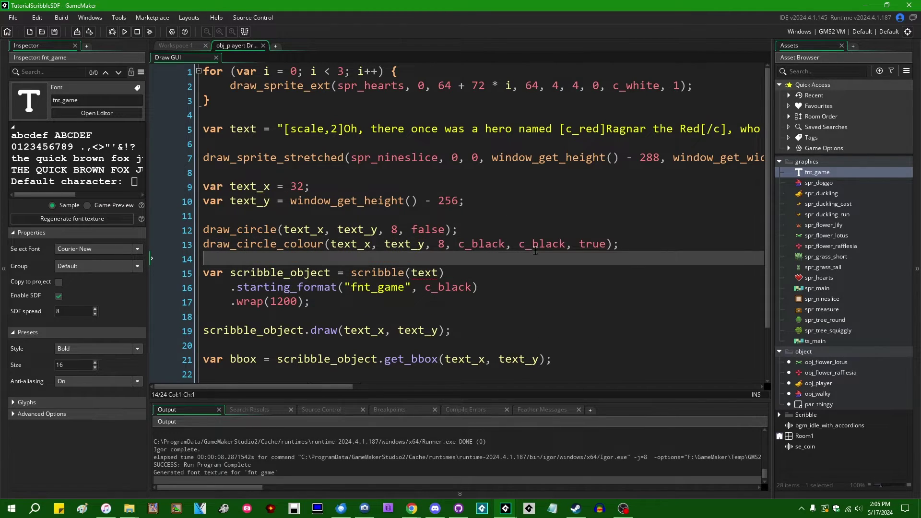
click(300, 214)
click(124, 32)
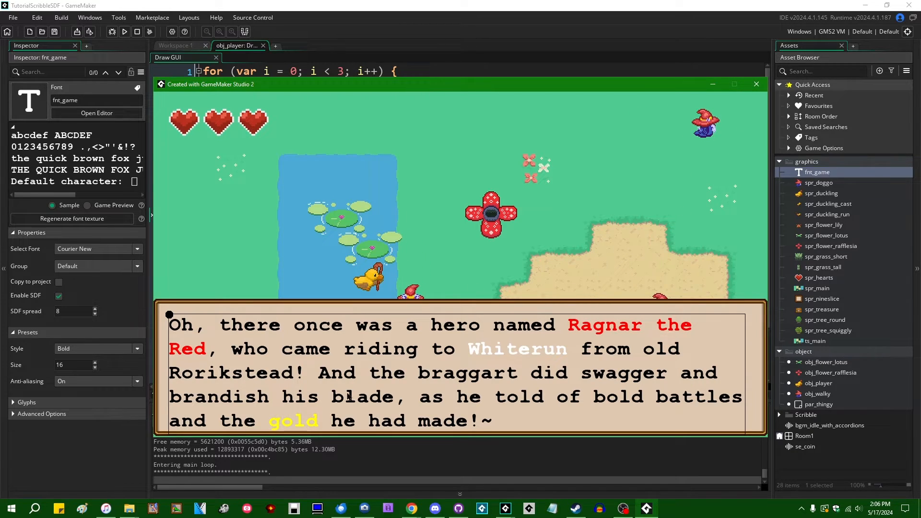
Set fnt_game's size to 32 and return to the Draw GUI code
click(755, 84)
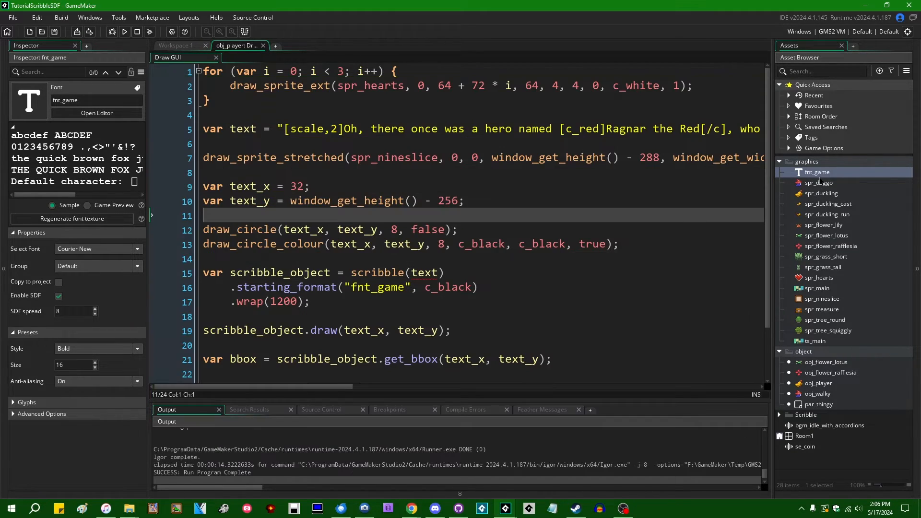
double_click(820, 173)
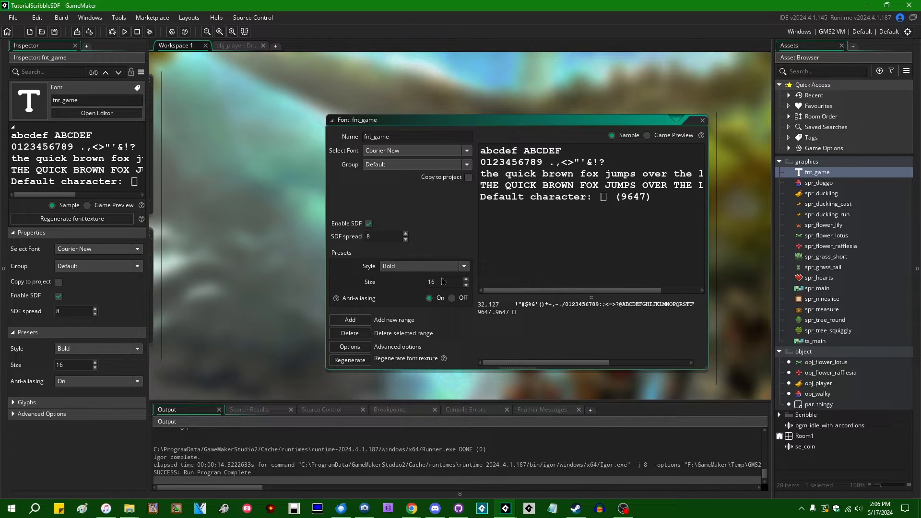
text(32)
key(Return)
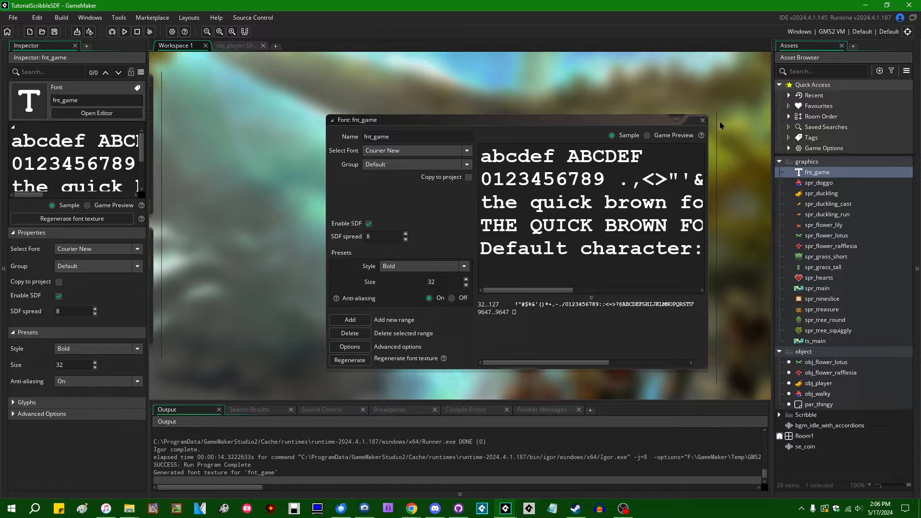
click(702, 120)
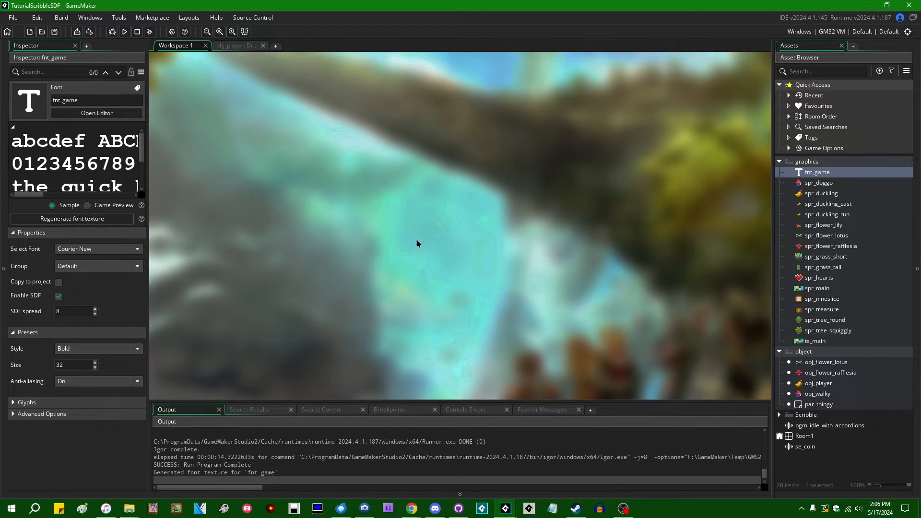
click(237, 45)
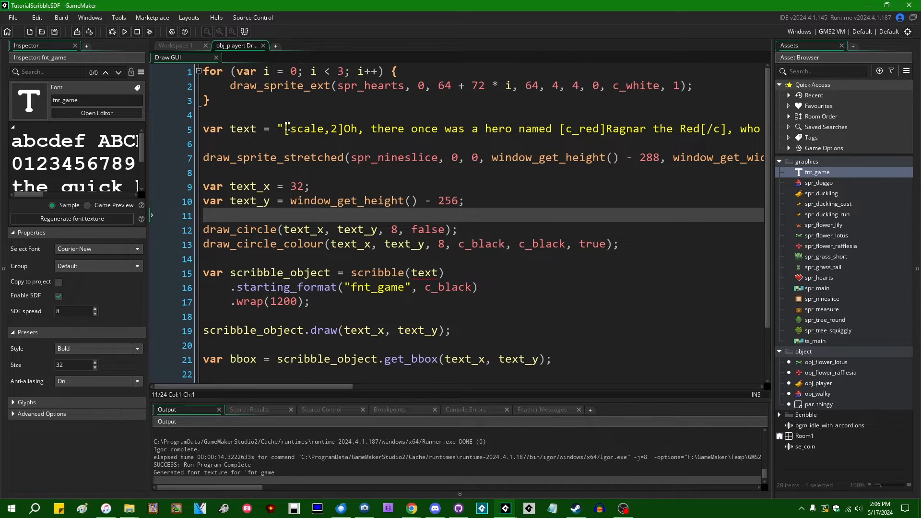
Remove the [scale,2] tag and test-run without it
drag(285, 129, 344, 129)
key(Delete)
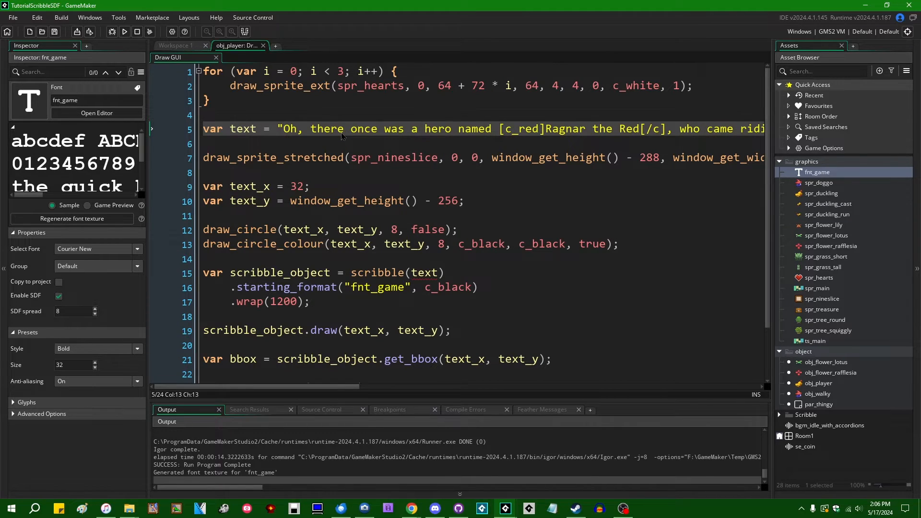
key(F5)
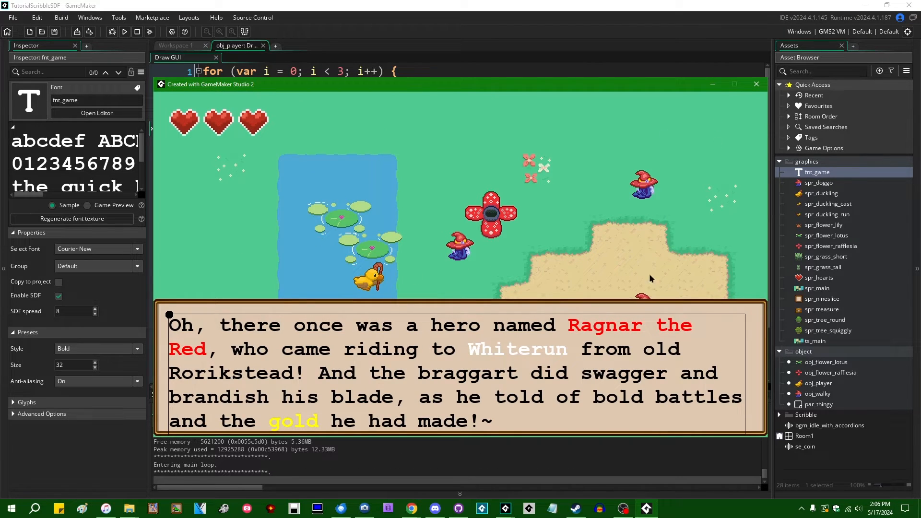
click(757, 85)
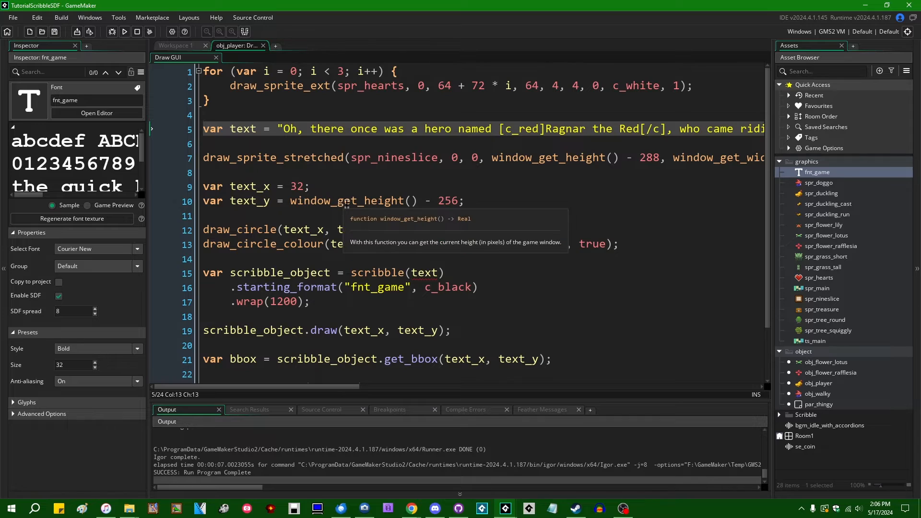
text([scale)
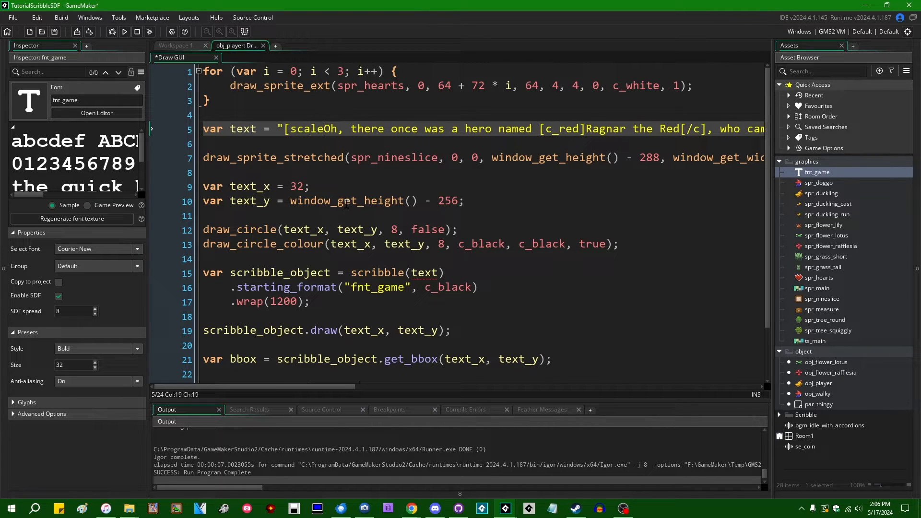
text(,0.75])
Save with a [scale,0.75] tag and test-run the smaller text
key(ctrl+s)
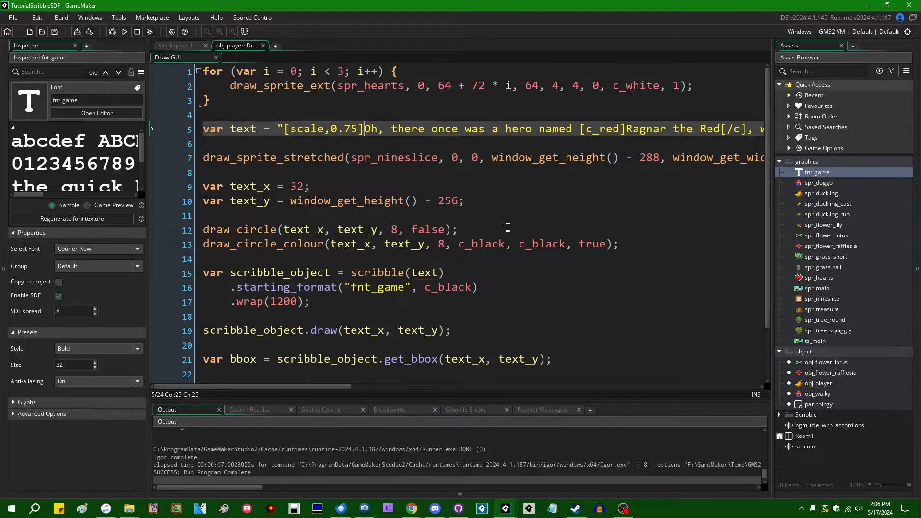
click(337, 113)
key(F5)
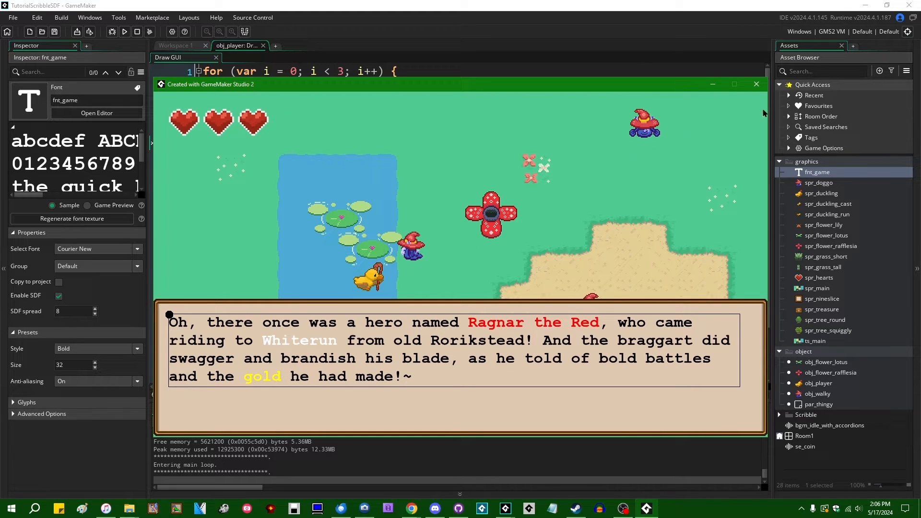
click(756, 85)
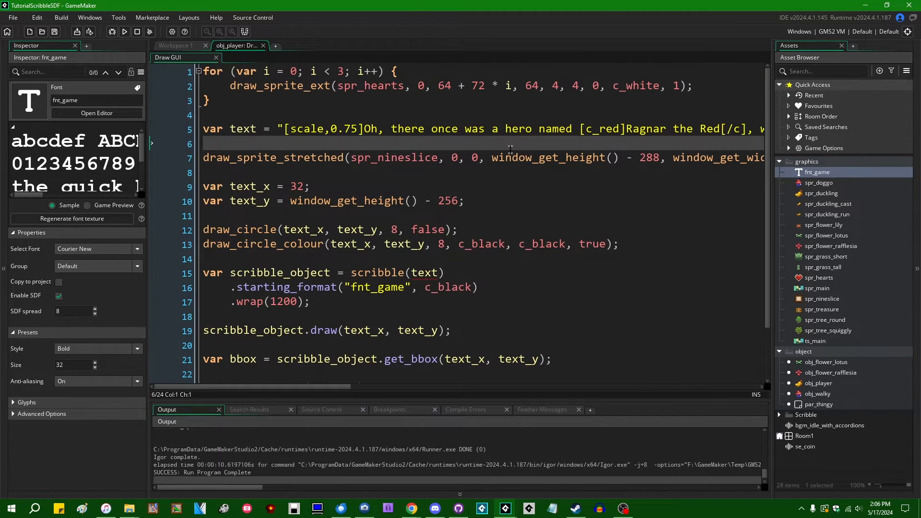
Add font_enable_effects() on line 7 and bring up its manual page with F1
key(Return)
key(Return)
key(Up)
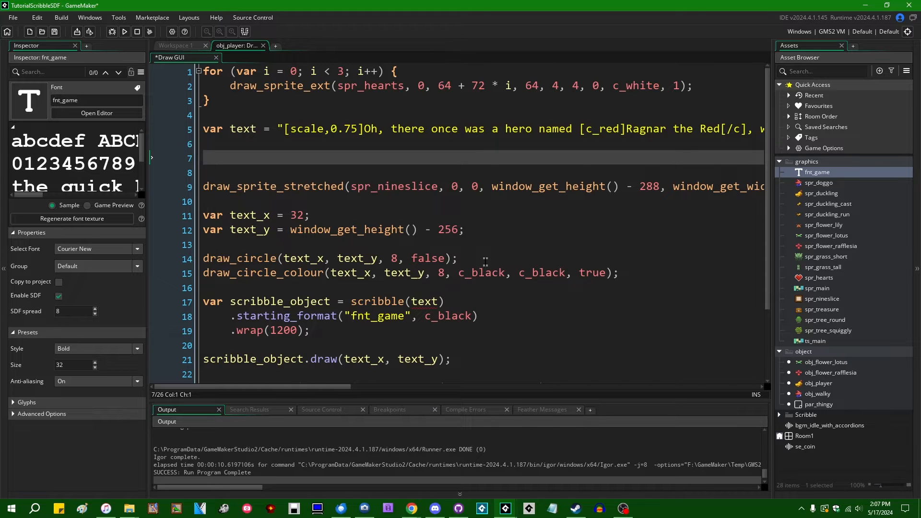
text(font_s)
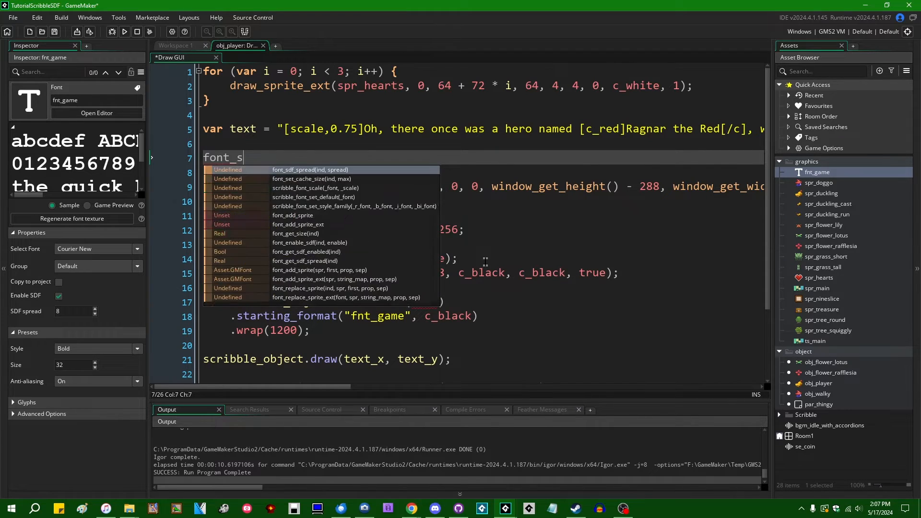
text(df)
key(BackSpace)
key(BackSpace)
key(BackSpace)
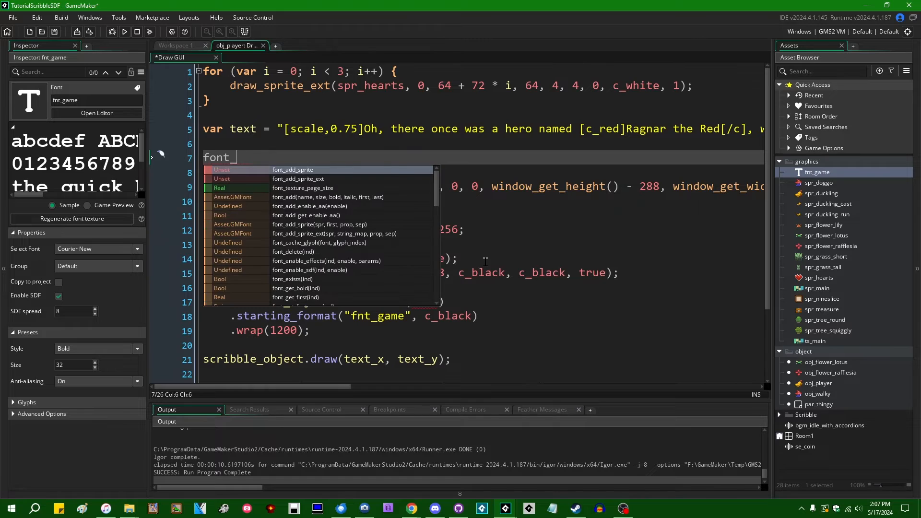
text(enabl)
key(Return)
text(())
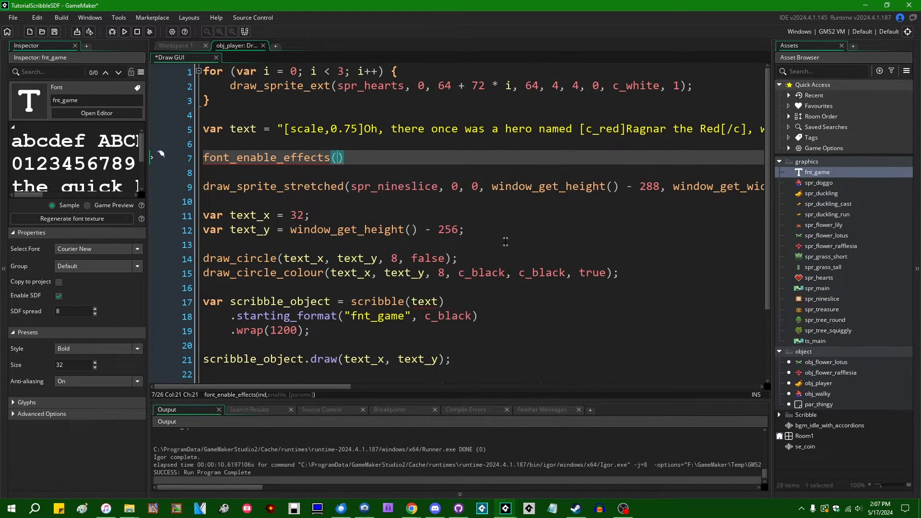
key(F1)
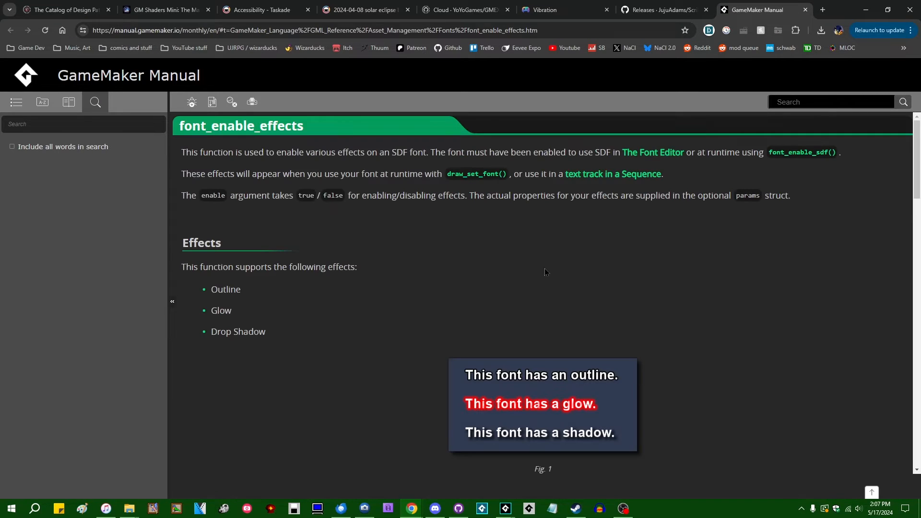
scroll(406, 289, down, 5)
Expand the General, Outline, Drop Shadow and Glow property sections
click(213, 243)
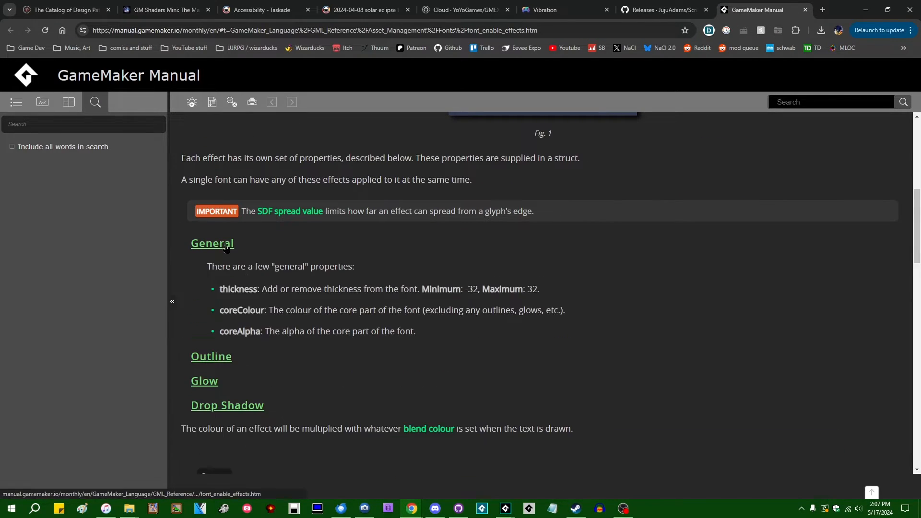
click(212, 357)
scroll(219, 326, down, 4)
click(227, 275)
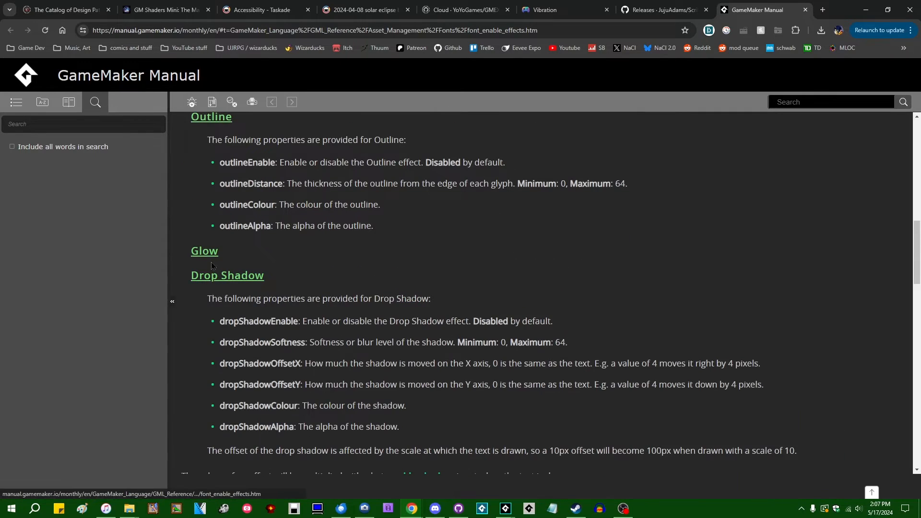
click(205, 251)
scroll(446, 302, up, 3)
scroll(446, 302, down, 3)
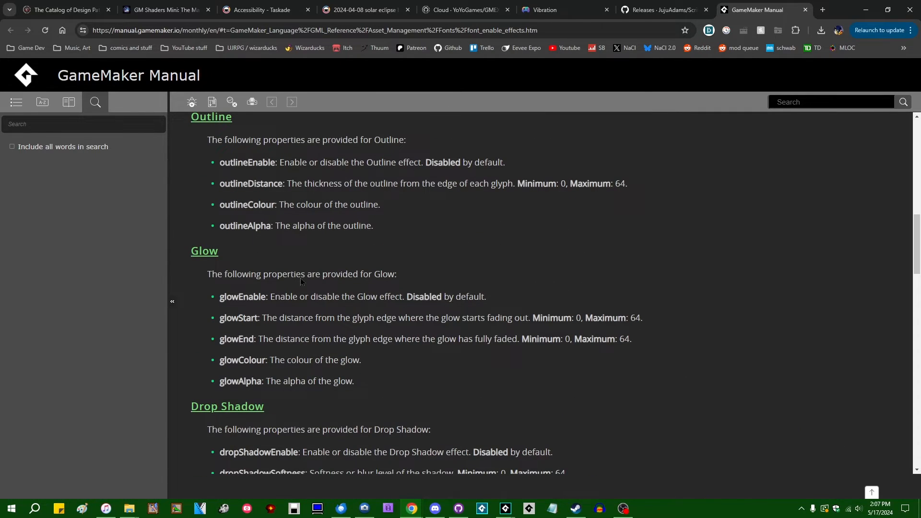
scroll(443, 289, up, 3)
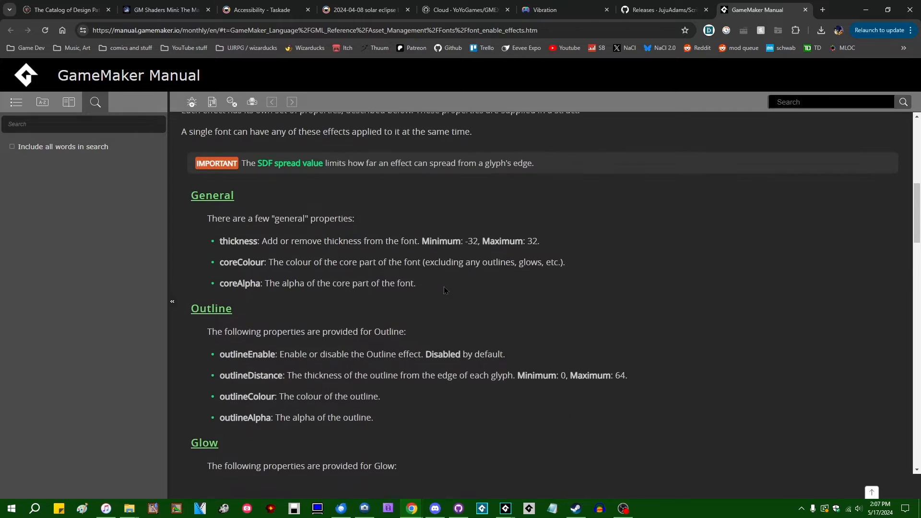
scroll(444, 289, down, 3)
scroll(443, 289, up, 8)
Remove the font_enable_effects line, save, and start a new line below .starting_format
click(866, 9)
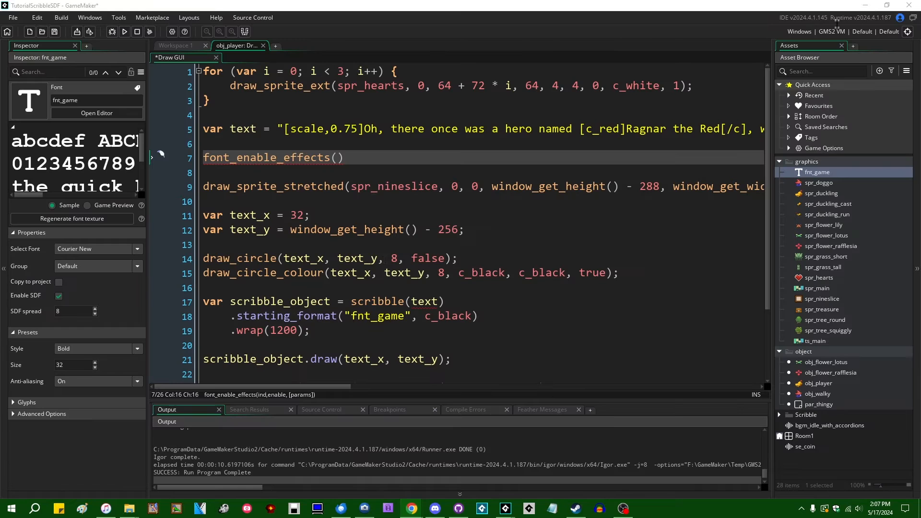
key(shift+Up)
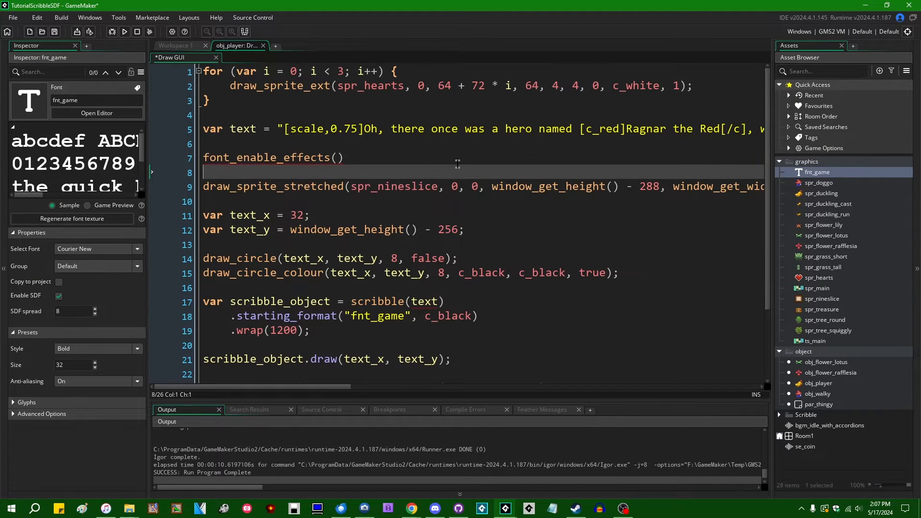
key(Delete)
key(ctrl+s)
click(491, 291)
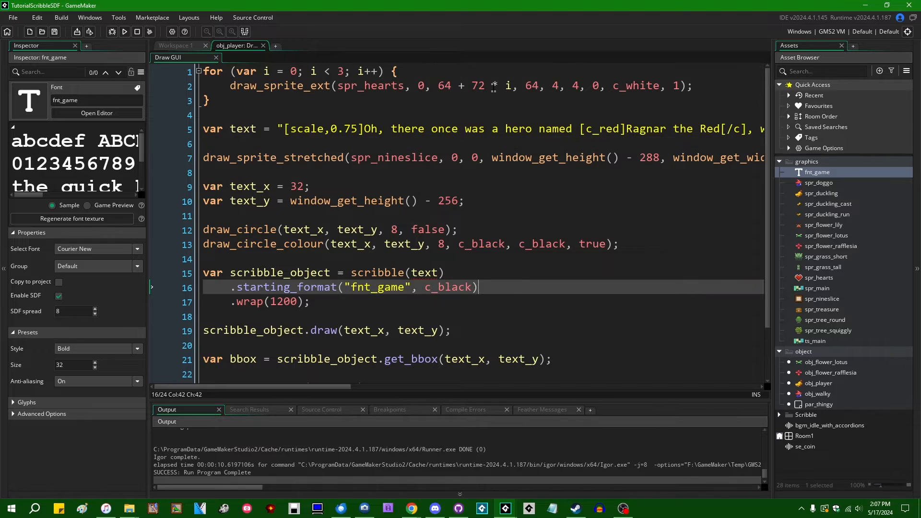
key(Return)
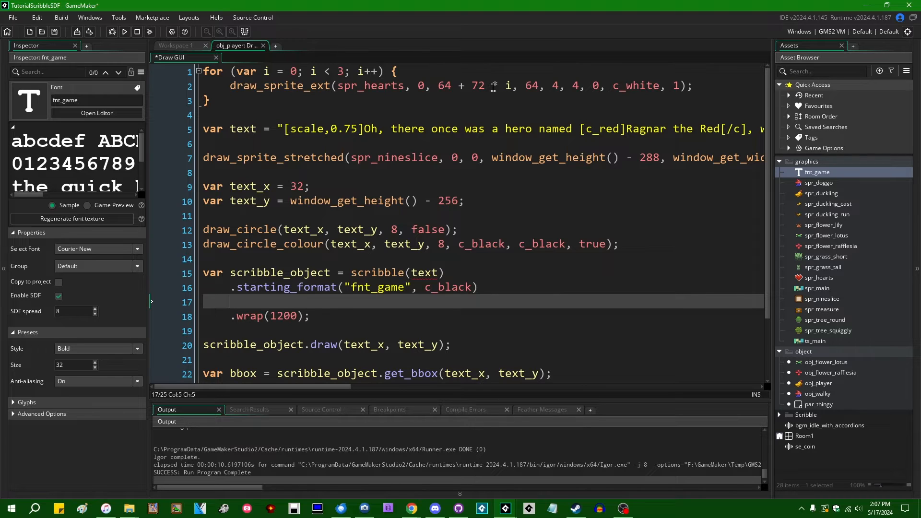
Add .sdf_border(c_green, 2) to the Scribble chain, save, and run the game
click(269, 272)
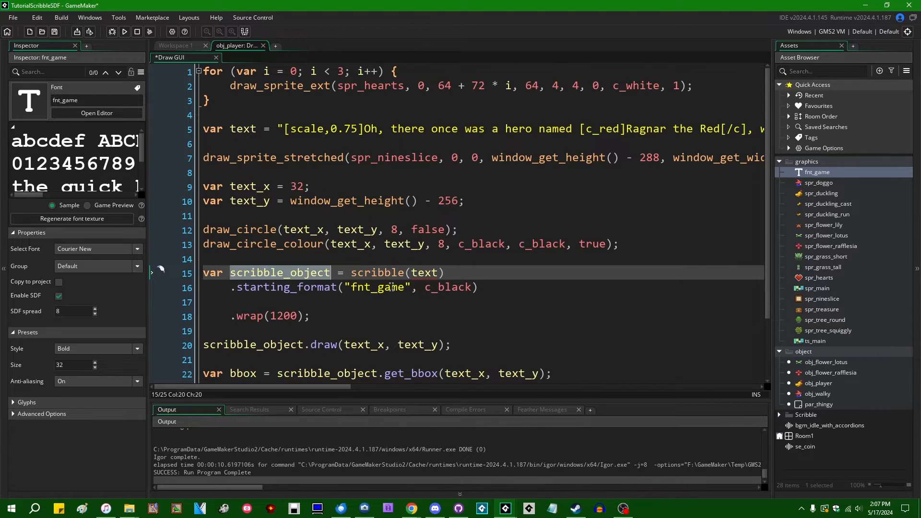
click(352, 302)
text(.)
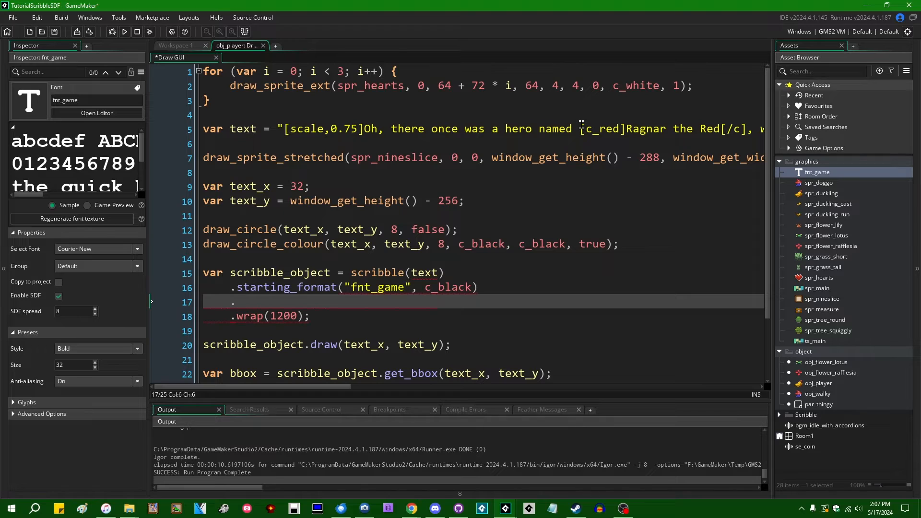
text(sdf_)
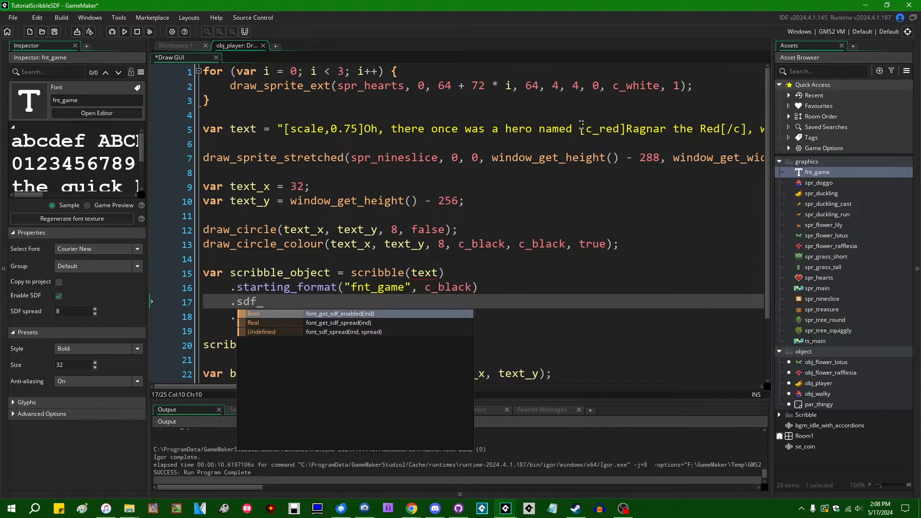
key(Down)
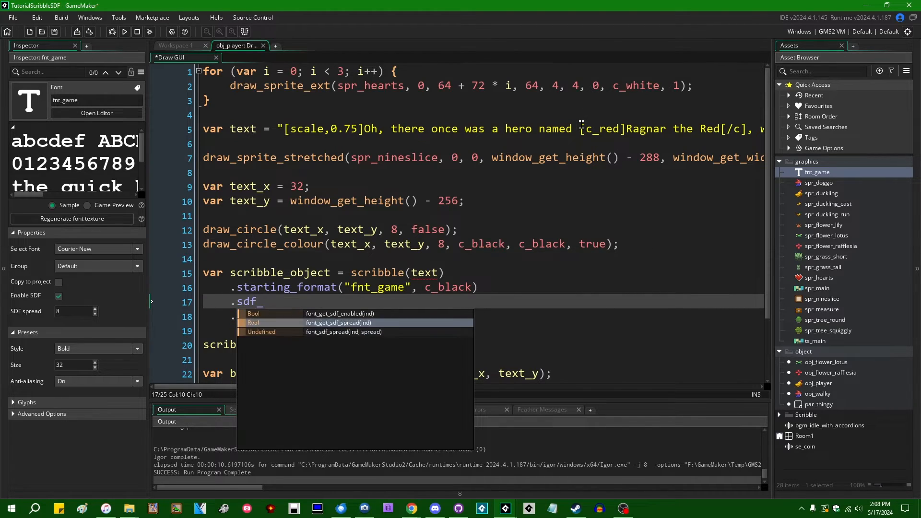
key(Up)
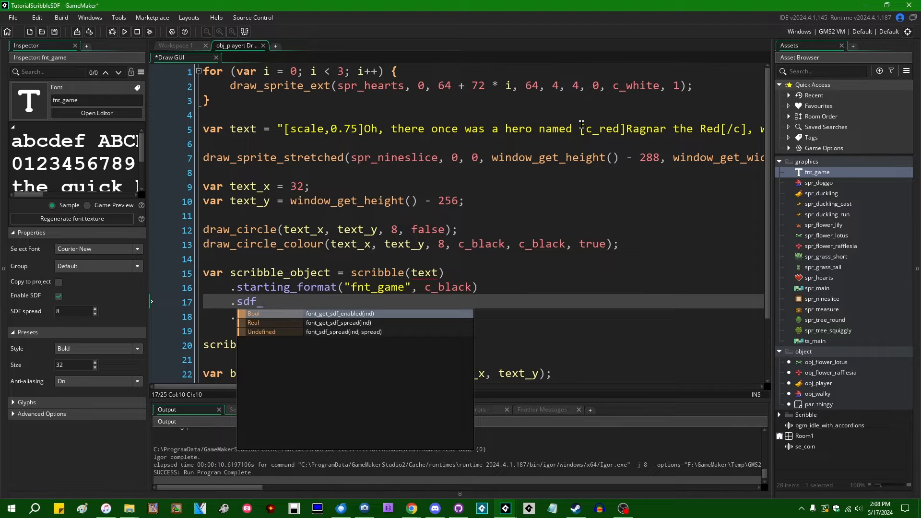
text(bo)
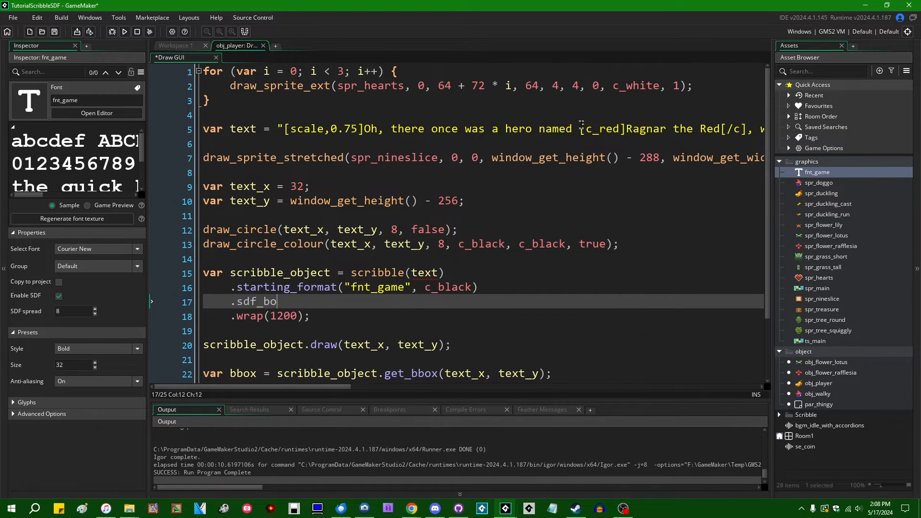
text(rder()
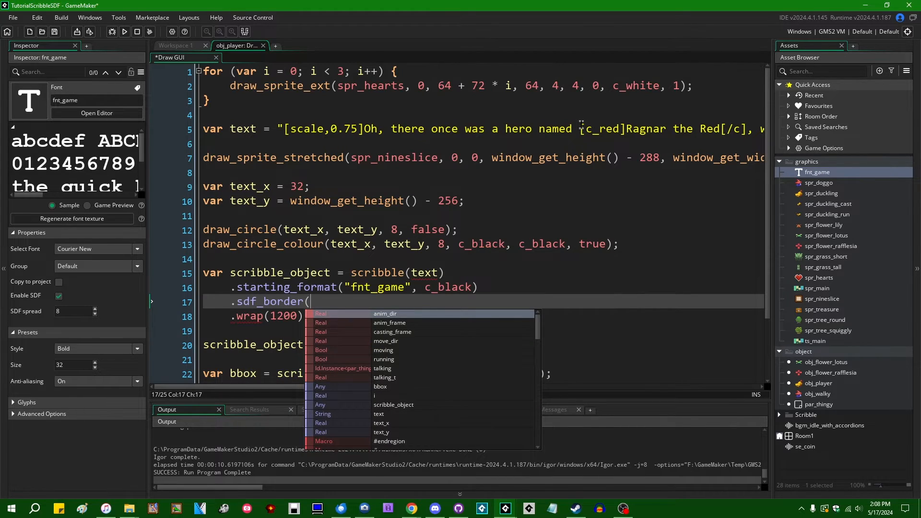
text())
key(Left)
key(Right)
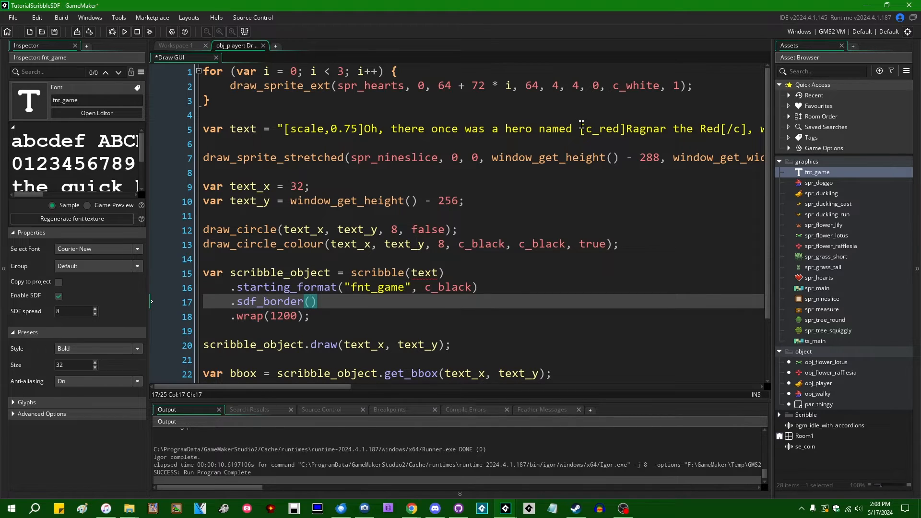
text(c_)
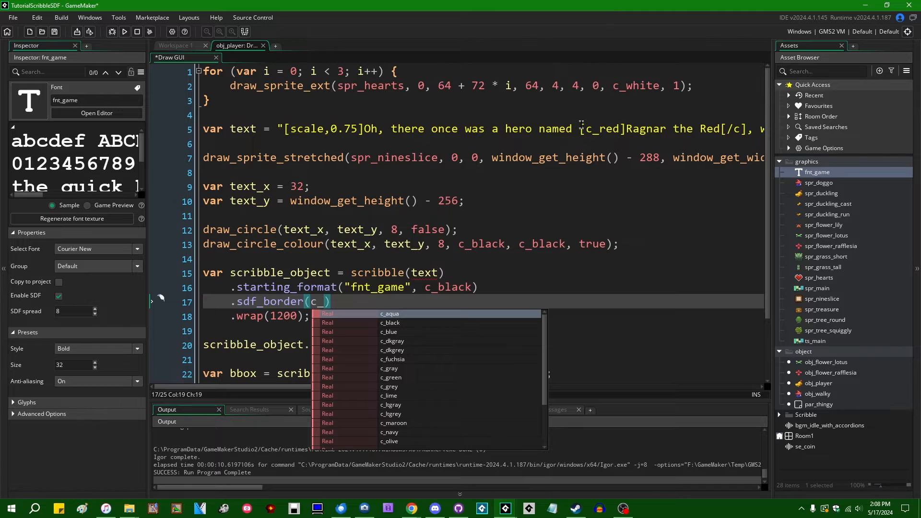
text(green)
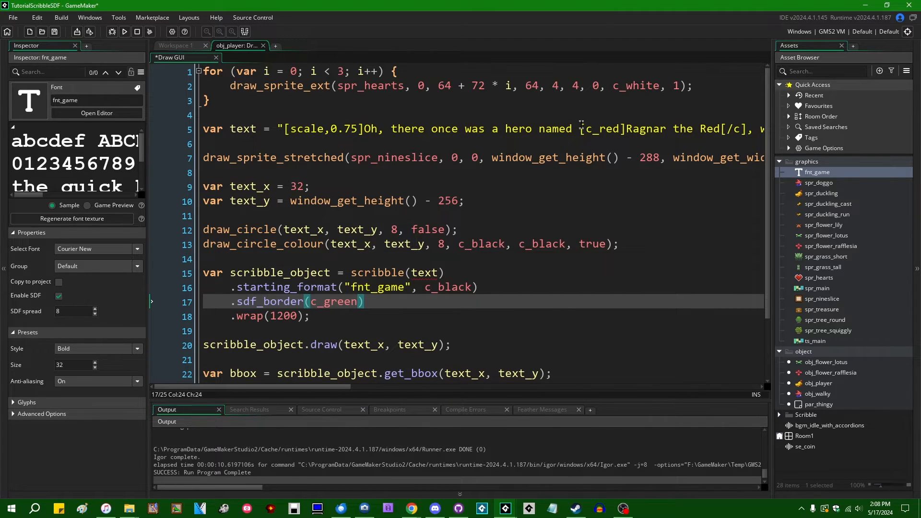
text(, )
text(2)
key(ctrl+s)
key(F5)
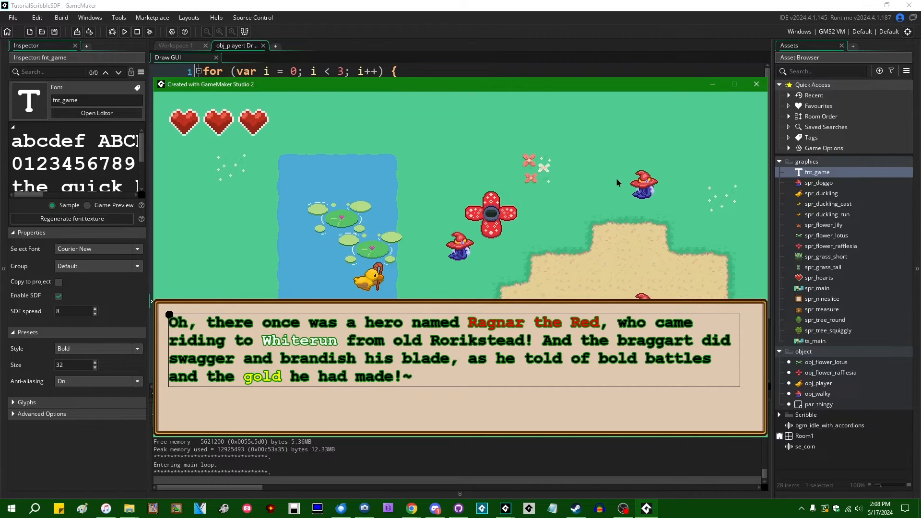
Close the game, switch the starting text colour from black to white, save and test-run again
click(756, 84)
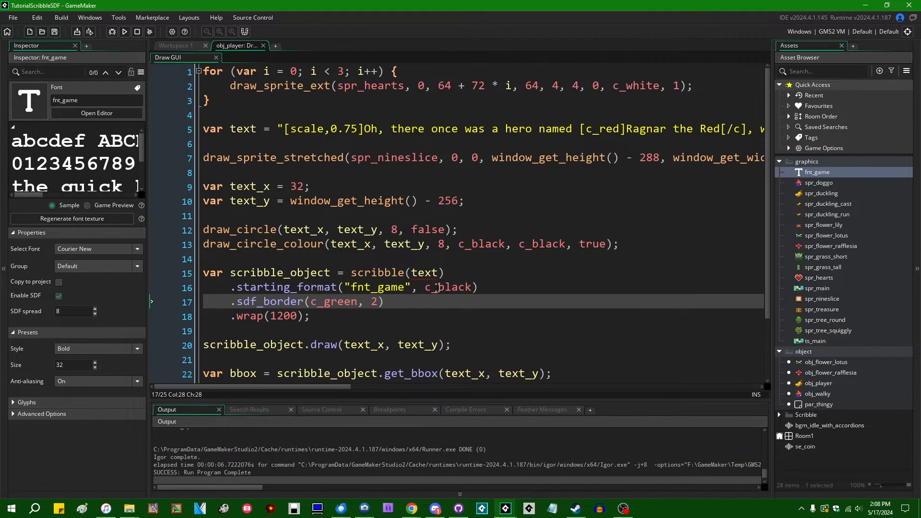
click(436, 287)
key(ctrl+Delete)
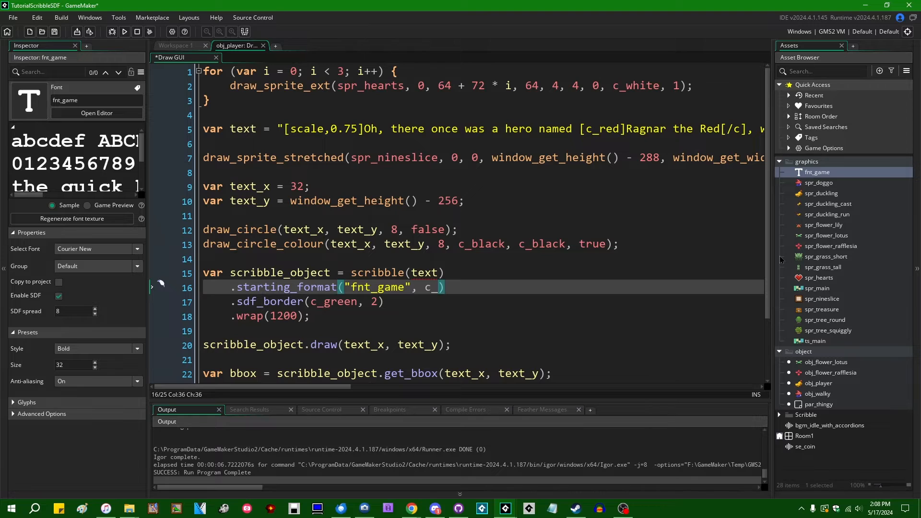
text(white)
key(ctrl+s)
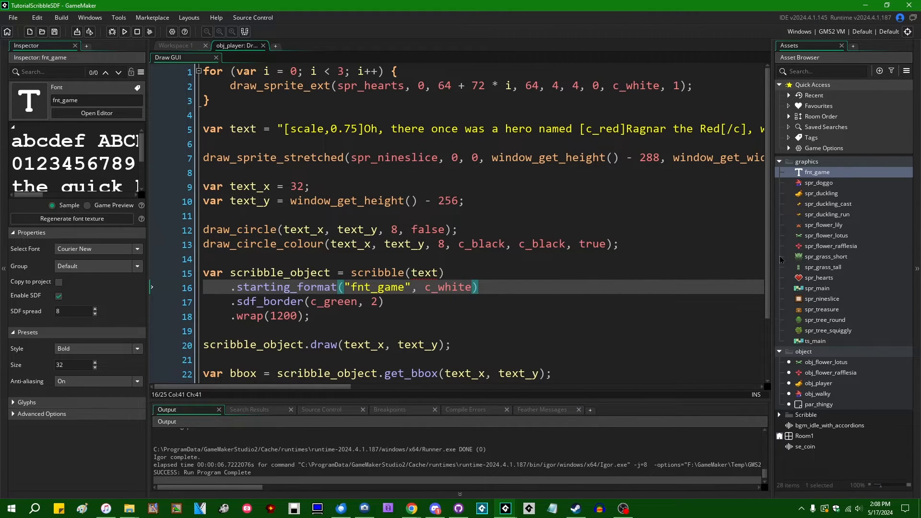
key(F5)
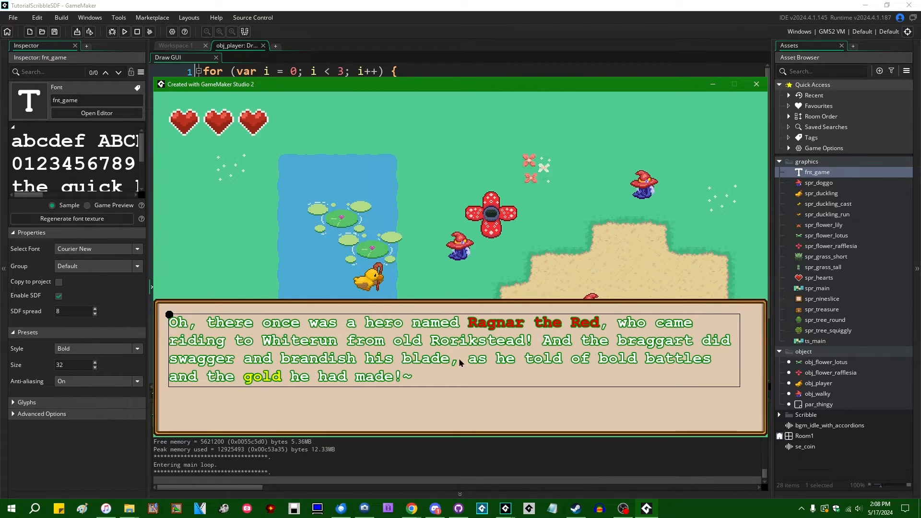
key(Left)
click(756, 84)
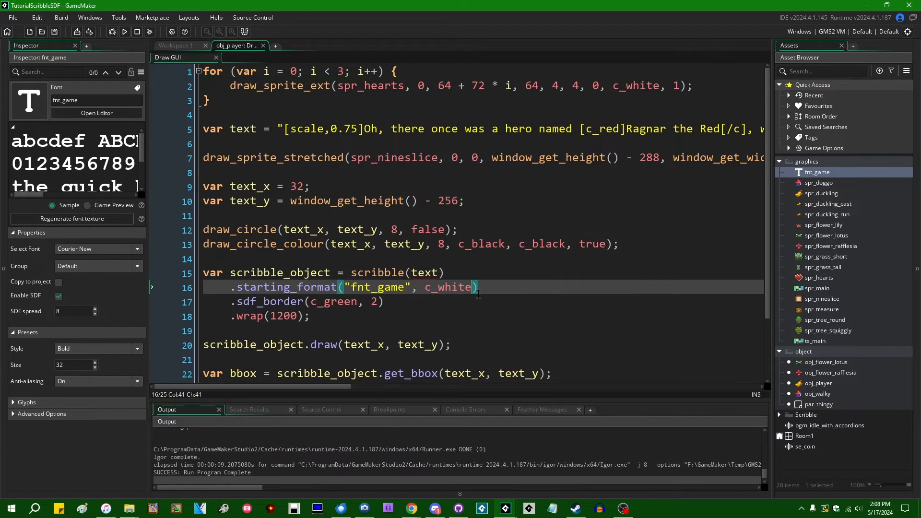
Start a new line after the .sdf_border(c_green, 2) call
click(490, 289)
click(466, 308)
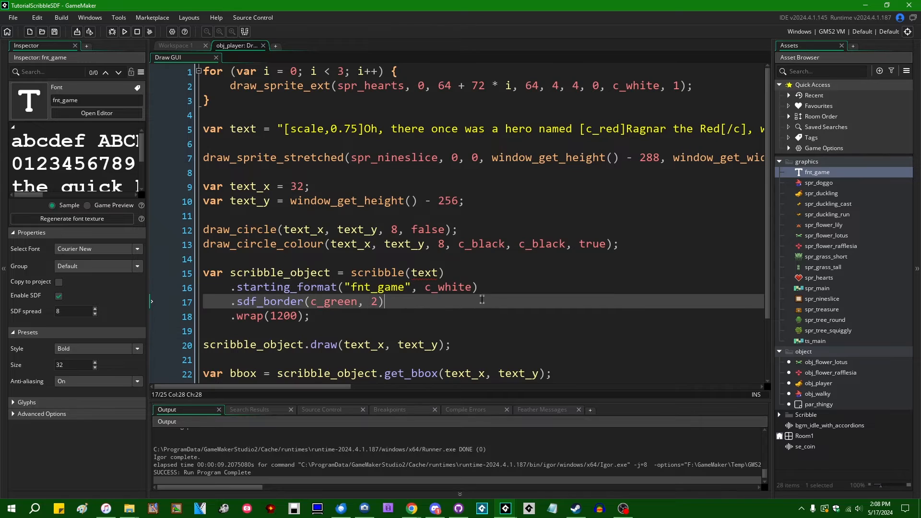
key(Return)
text(.s)
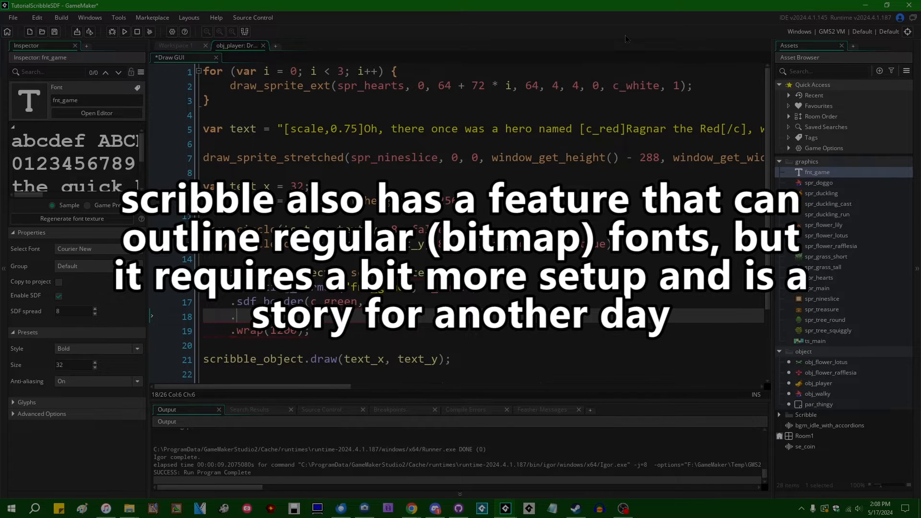
text(df_)
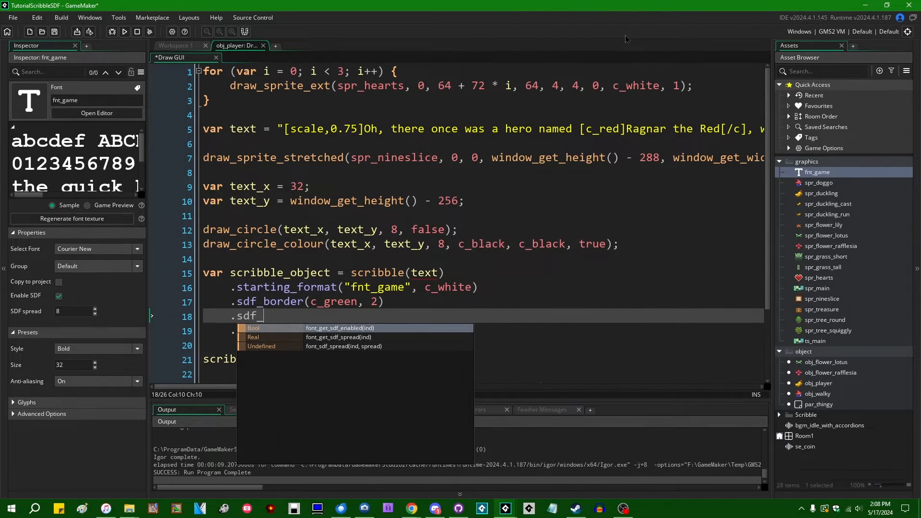
text(shadow()
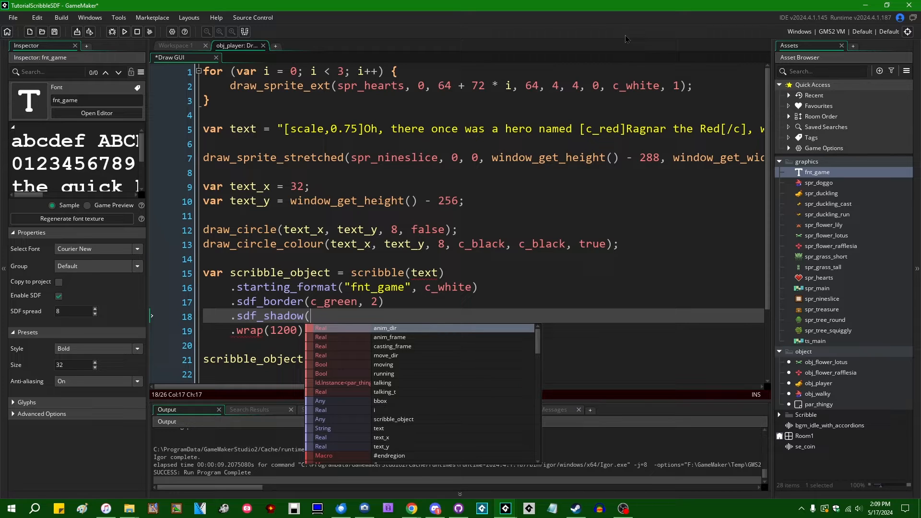
text(c_black,)
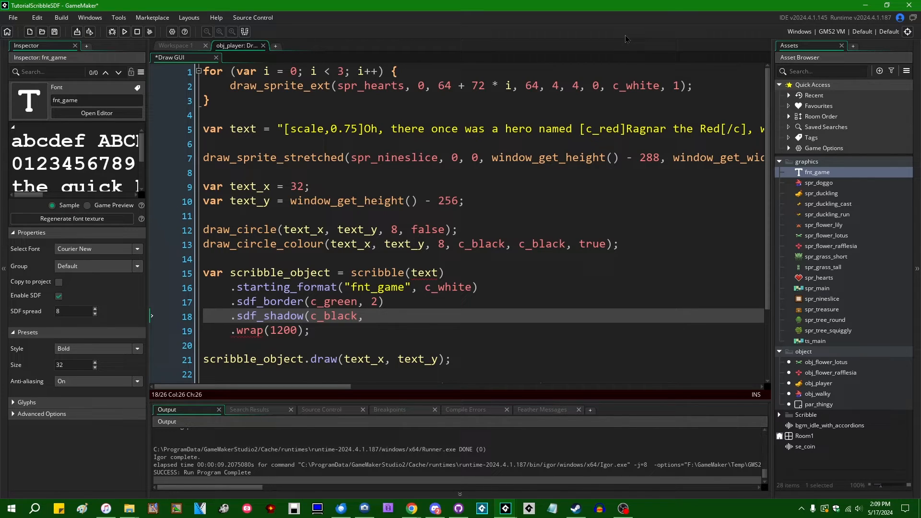
text(1)
Finish .sdf_shadow(c_black, 1, 0, 0, 10) on line 18, save, and run the game
key(shift+Left)
key(shift+Left)
key(shift+Left)
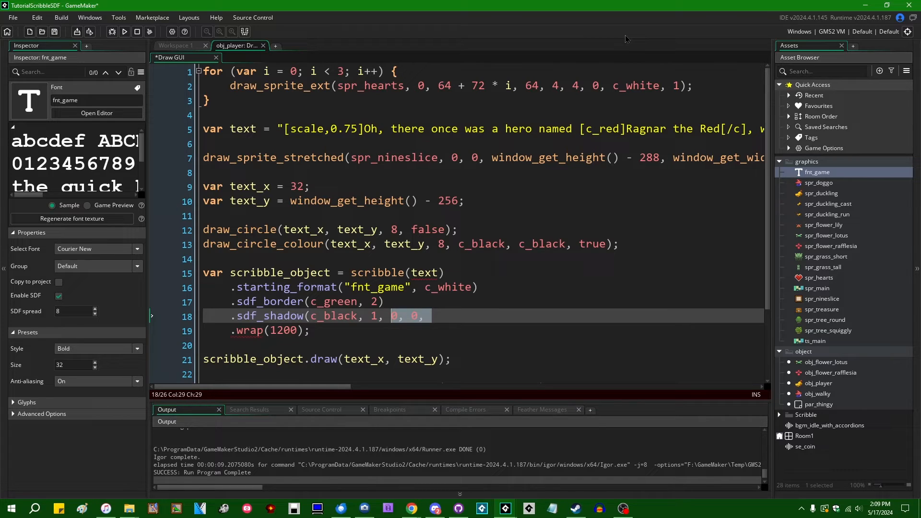
key(End)
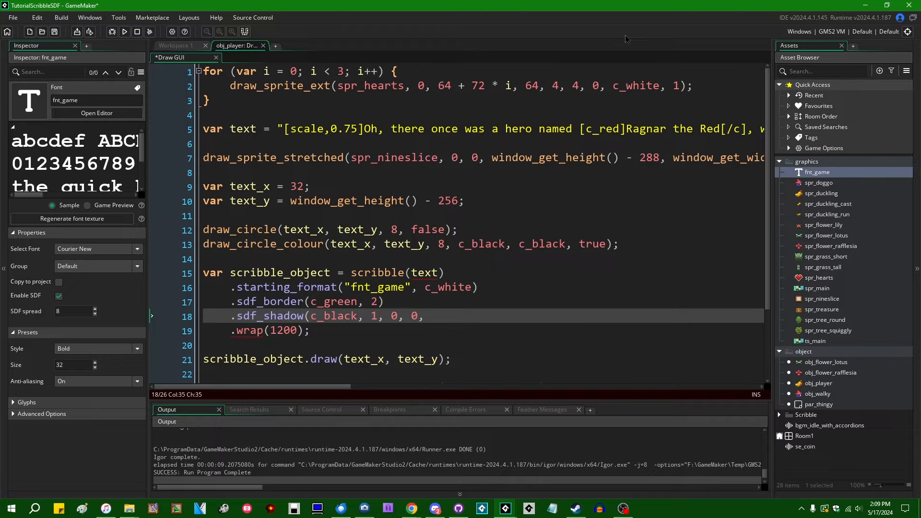
text(10))
key(ctrl+s)
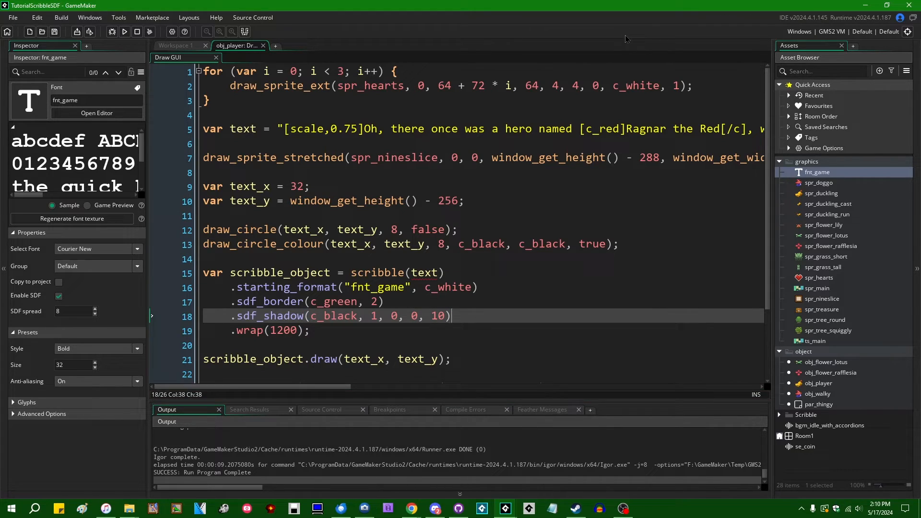
key(Left)
double_click(439, 316)
key(Right)
key(F5)
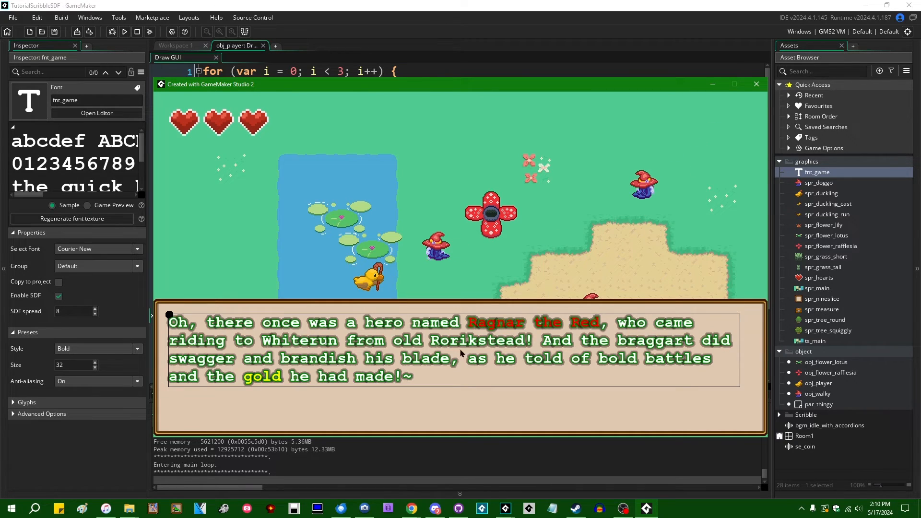
click(761, 87)
double_click(438, 316)
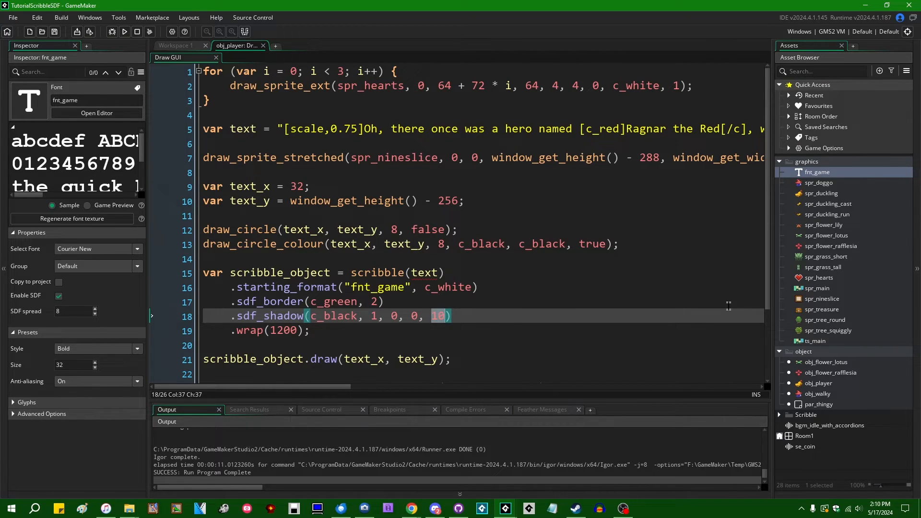
text(1)
Change the shadow offsets to 2, 2 with last value 1, save, run the game, then close it
key(Left)
text(4)
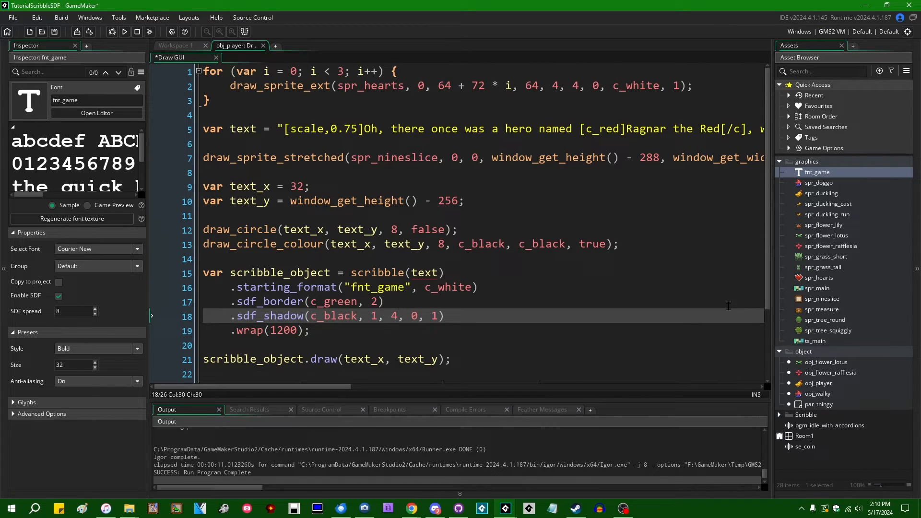
key(Delete)
text(2)
key(BackSpace)
text(2)
key(ctrl+s)
key(F5)
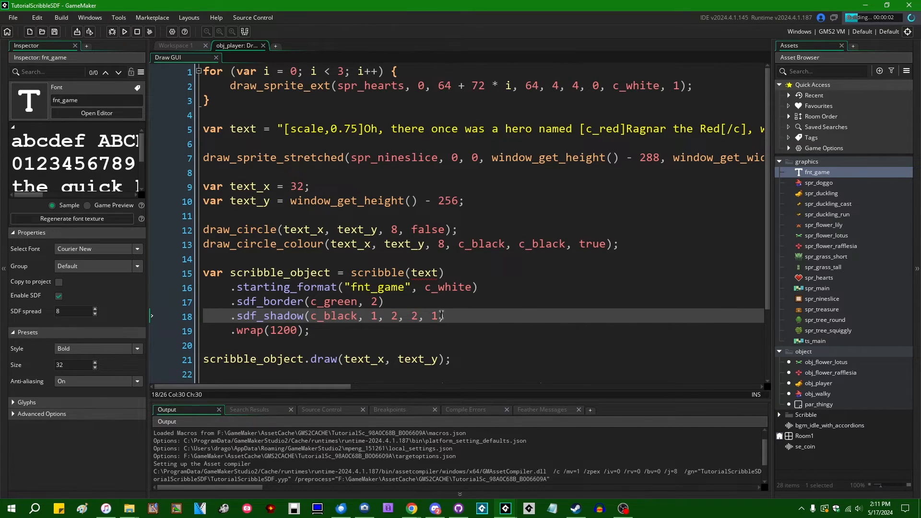
click(514, 318)
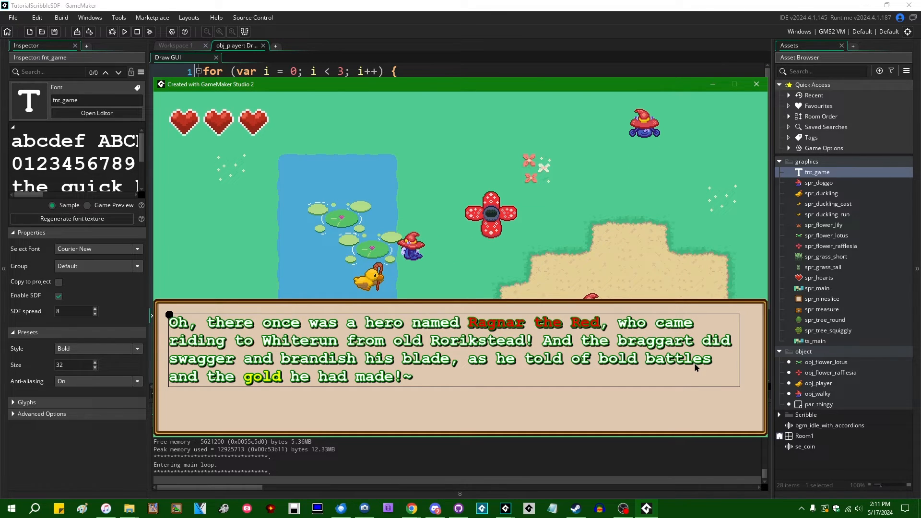
key(Escape)
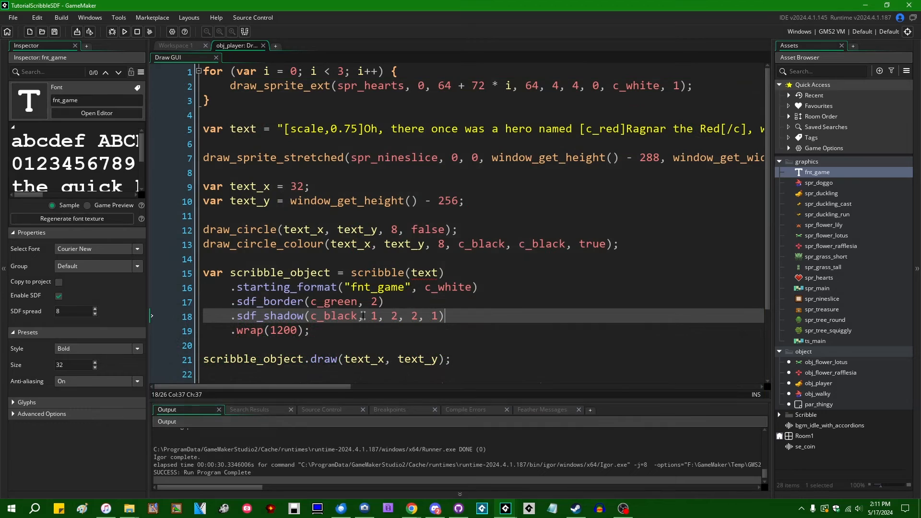
Set the shadow alpha to 0.5 and last value to 16, then run the game
click(374, 316)
key(BackSpace)
text(0.5)
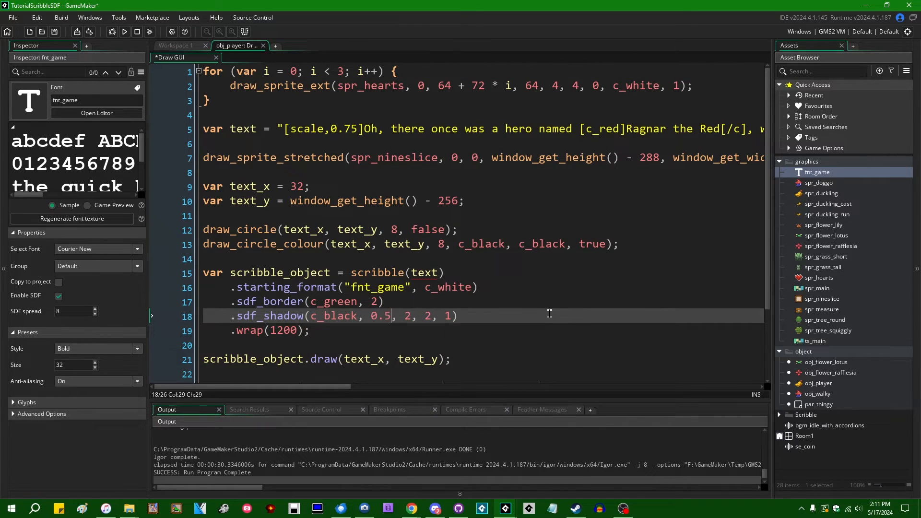
key(End)
key(Left)
key(BackSpace)
text(16)
key(F5)
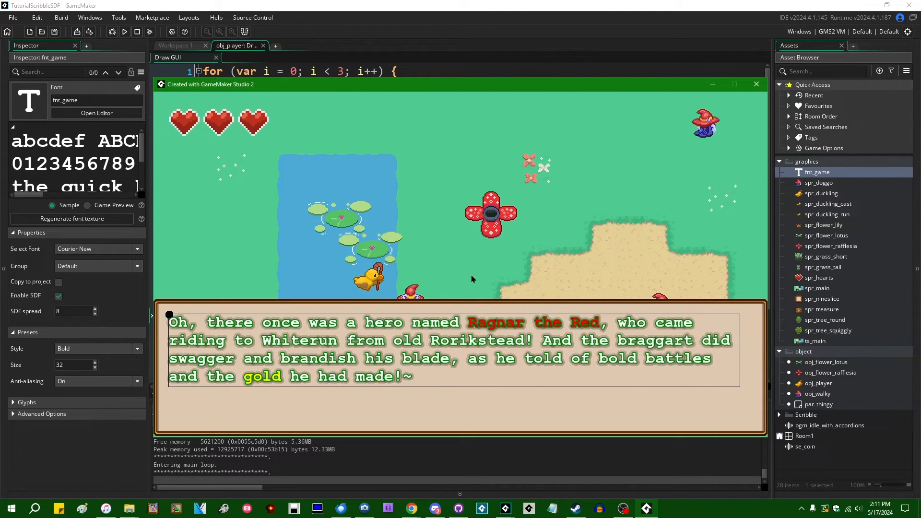
Close the game, review the border and shadow lines, and switch to the obj_player workspace
click(756, 84)
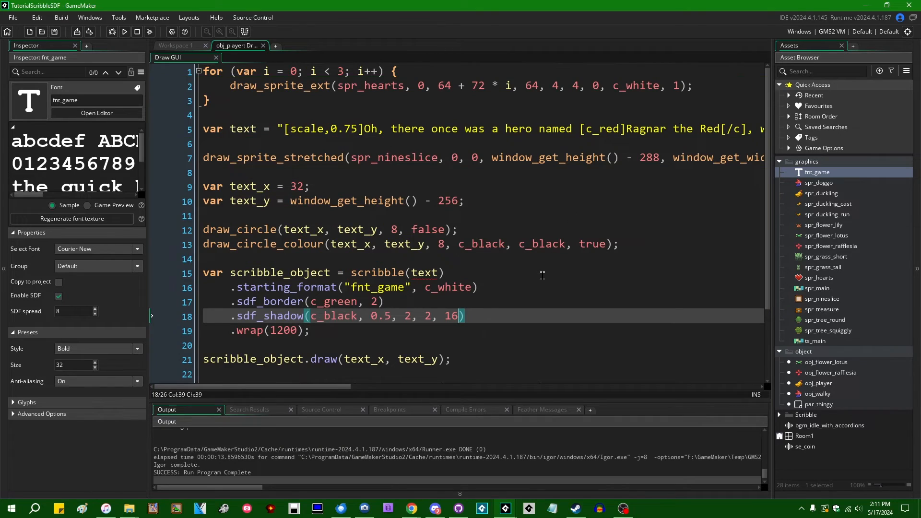
click(334, 344)
scroll(425, 302, down, 2)
scroll(427, 304, down, 1)
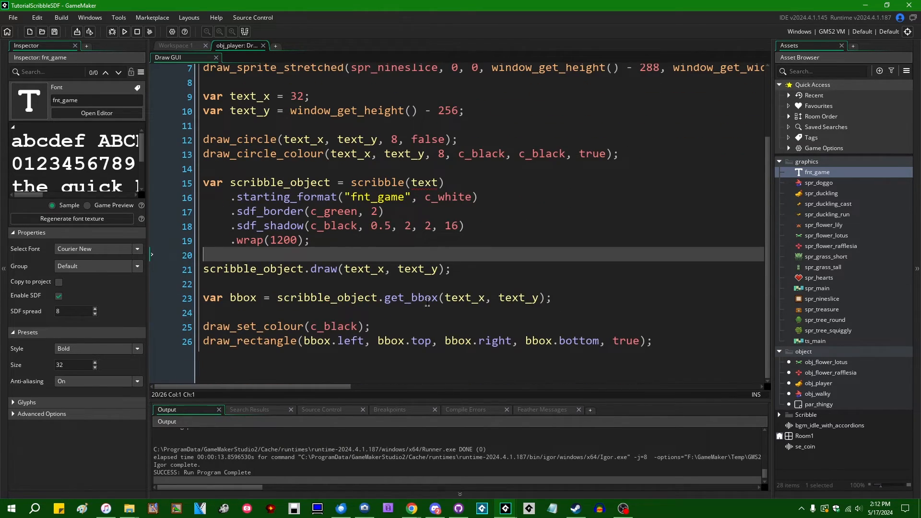
drag(525, 225, 492, 232)
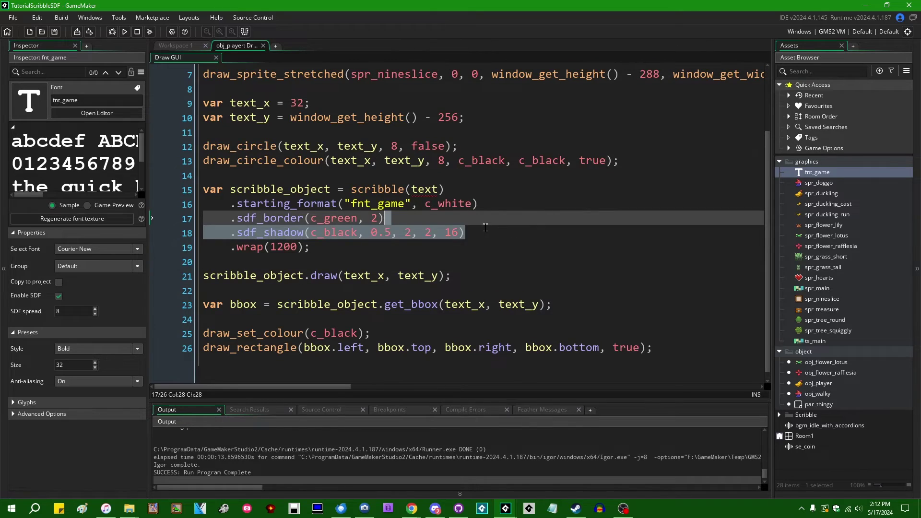
click(524, 211)
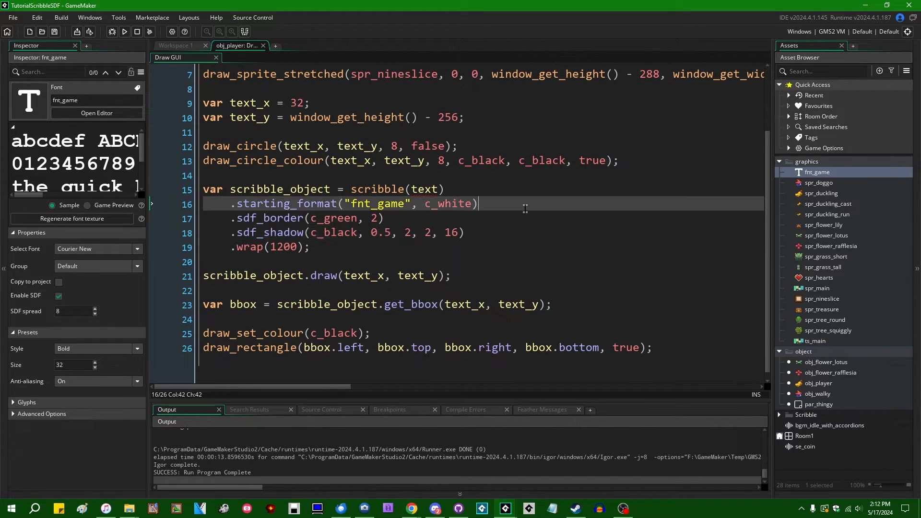
click(484, 229)
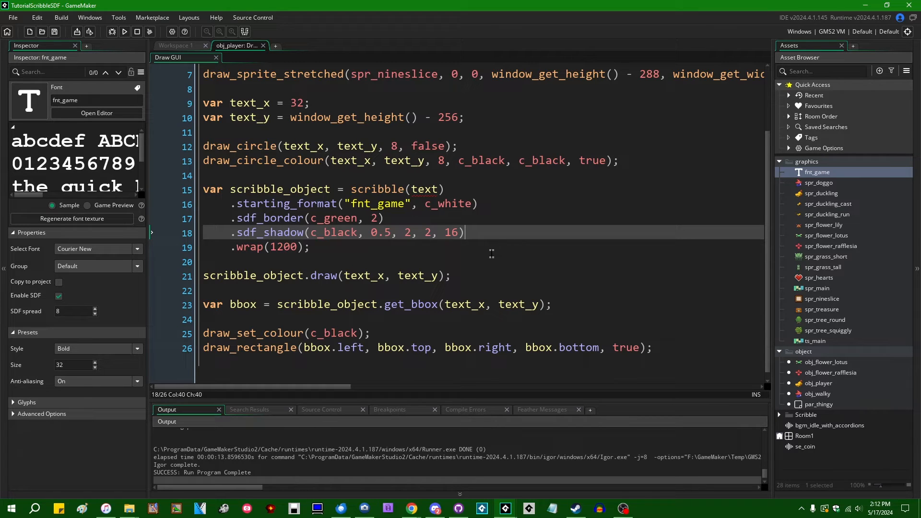
scroll(490, 247, down, 1)
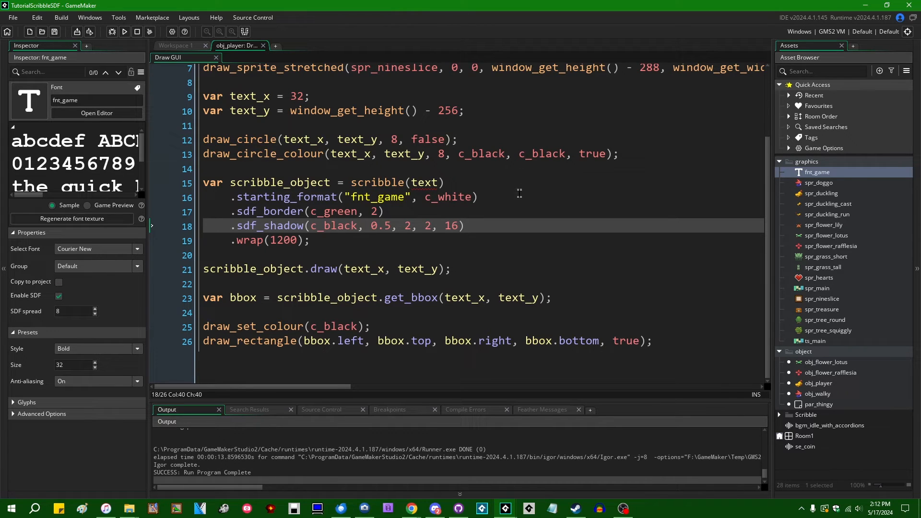
click(173, 46)
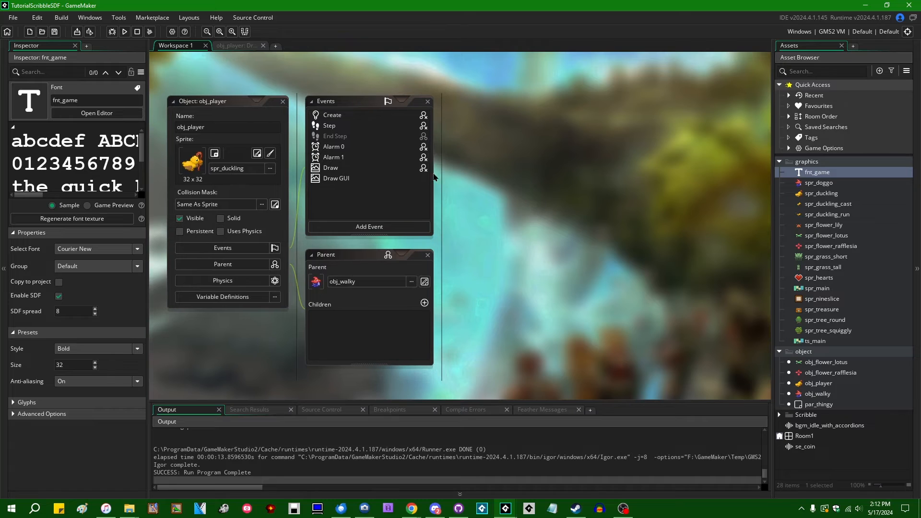
Peek at the Create event, then place the cursor after the scale tag in the Draw GUI dialogue string
double_click(331, 116)
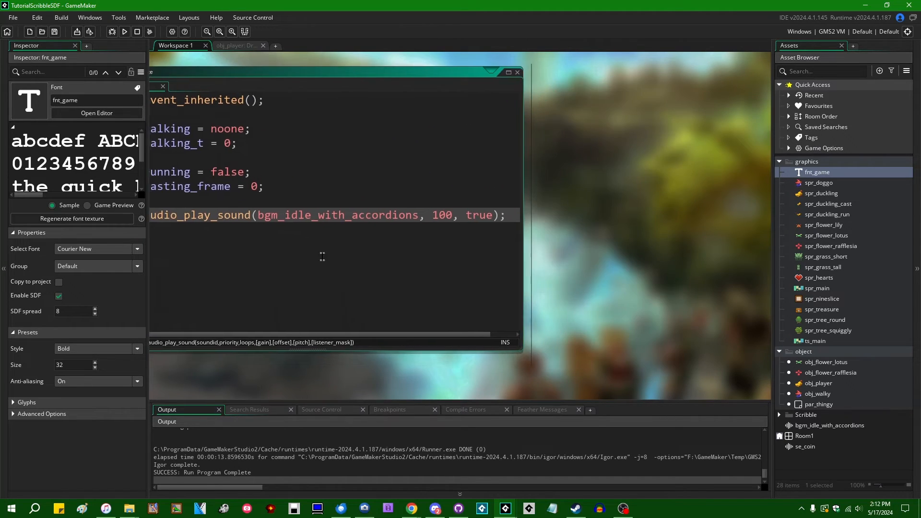
drag(668, 216, 732, 216)
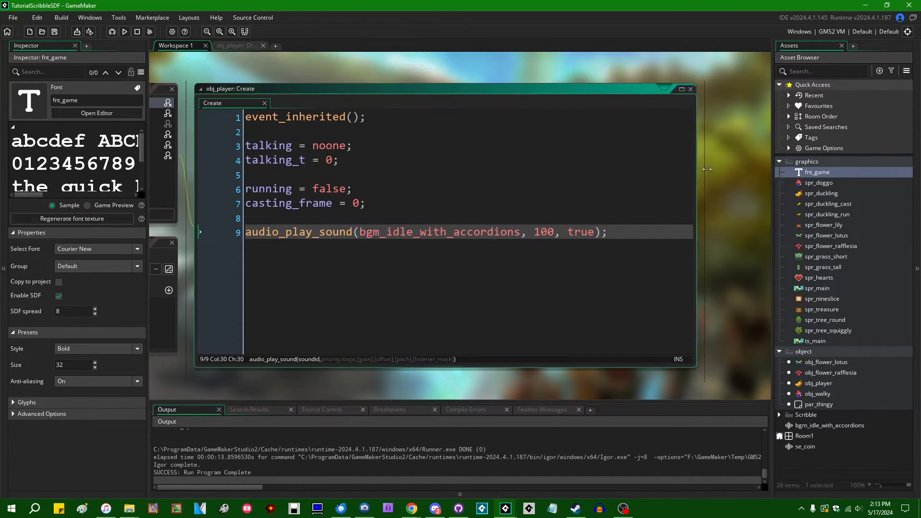
click(237, 46)
scroll(475, 267, up, 3)
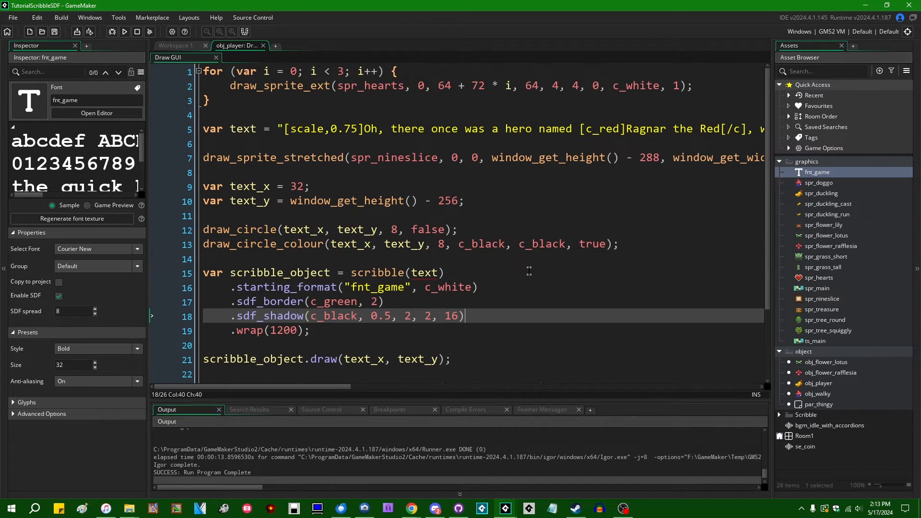
click(616, 129)
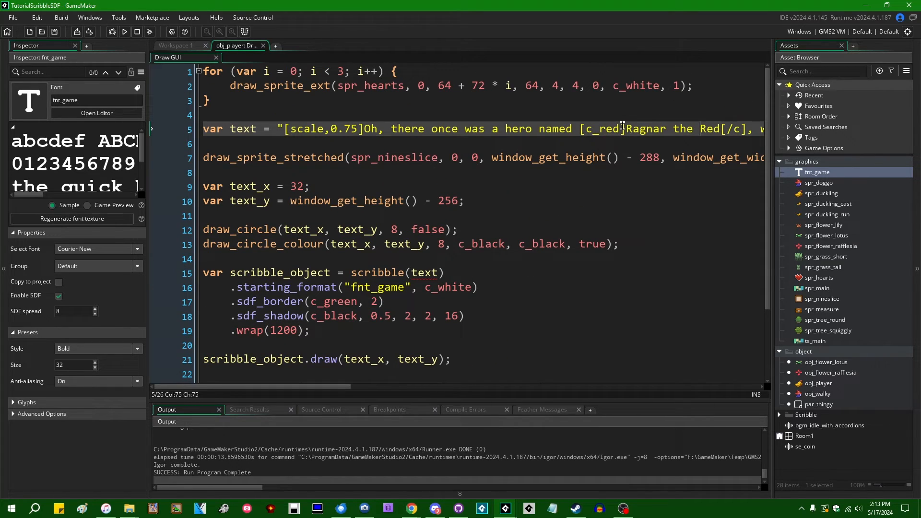
click(364, 128)
text([)
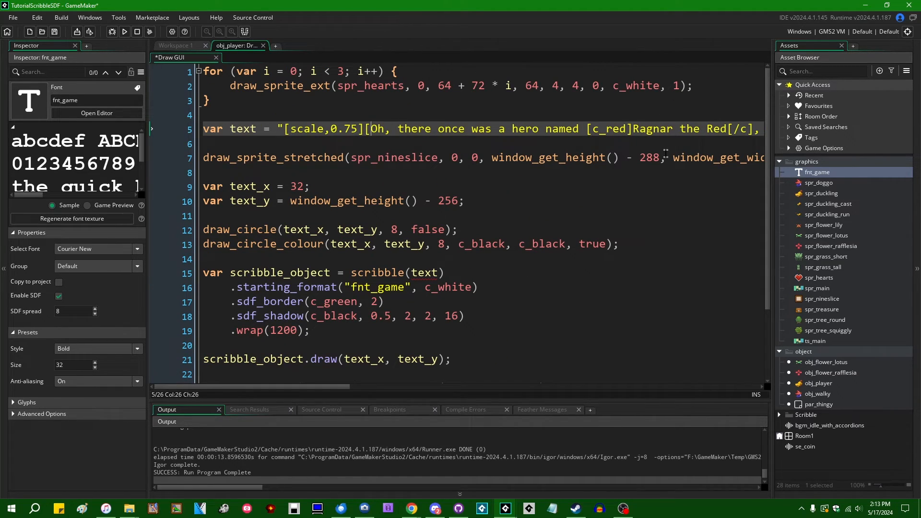
text(rainbow])
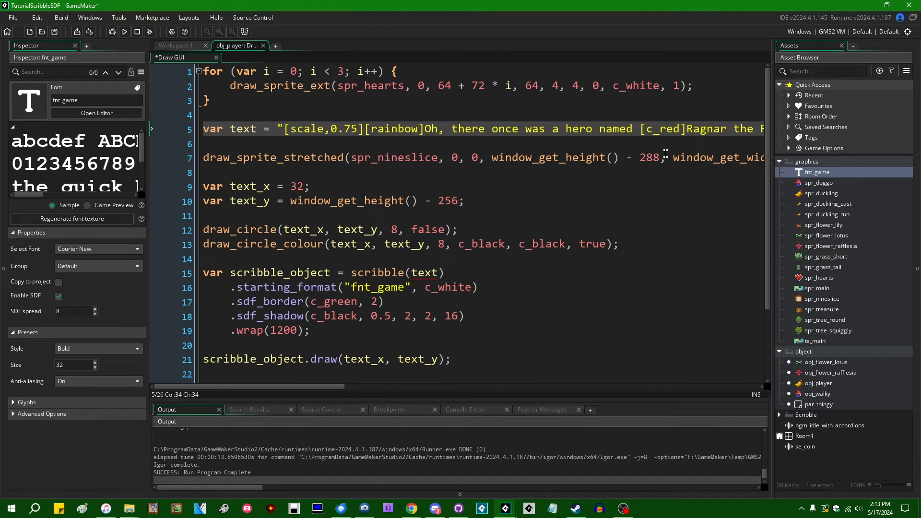
text([shake])
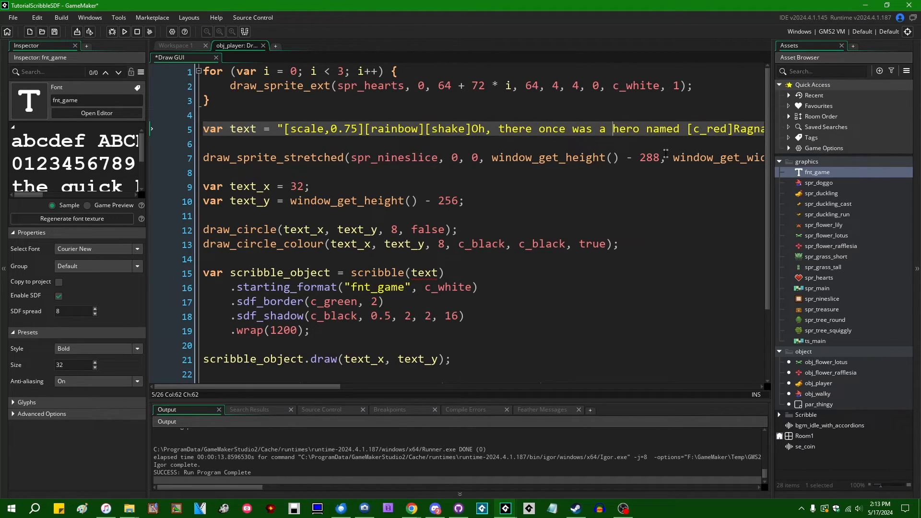
text([/rainbow][/)
text(shake])
Wrap the opening phrase in [rainbow][shake] tags closing after 'named', save, run and close the game
key(ctrl+s)
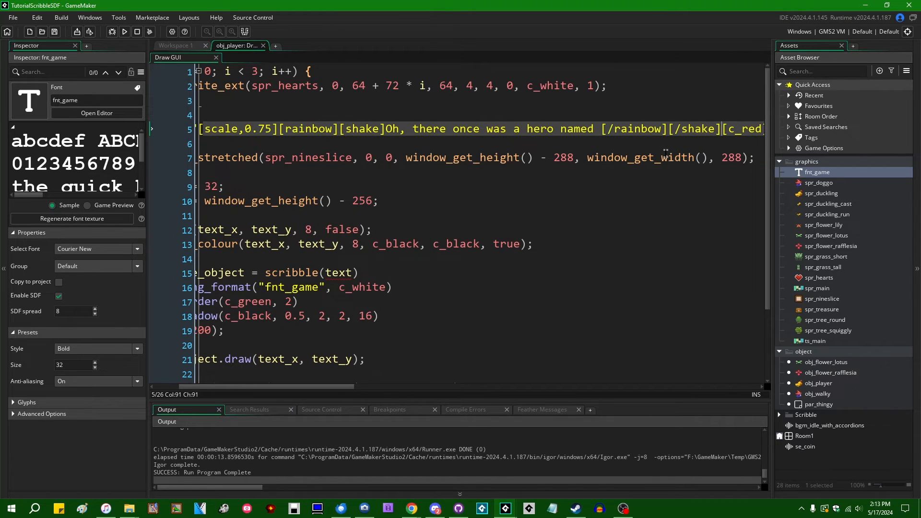
key(Home)
key(F5)
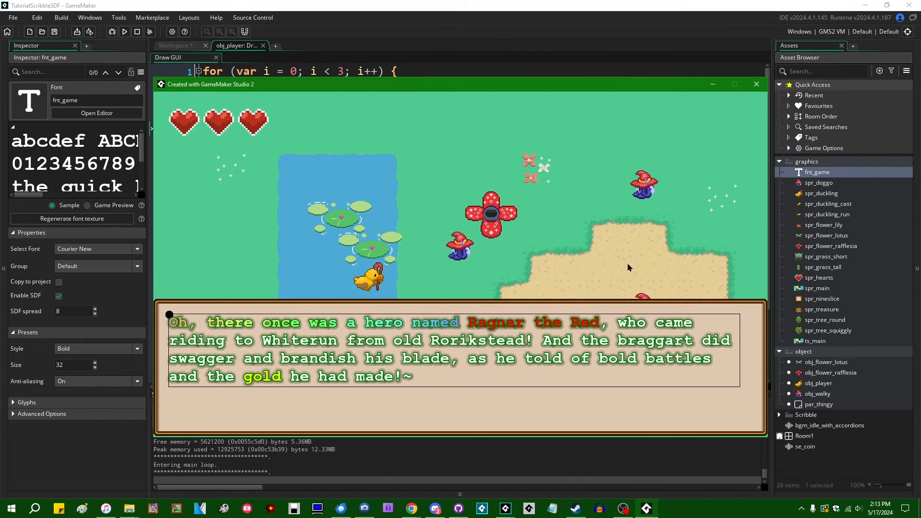
click(755, 85)
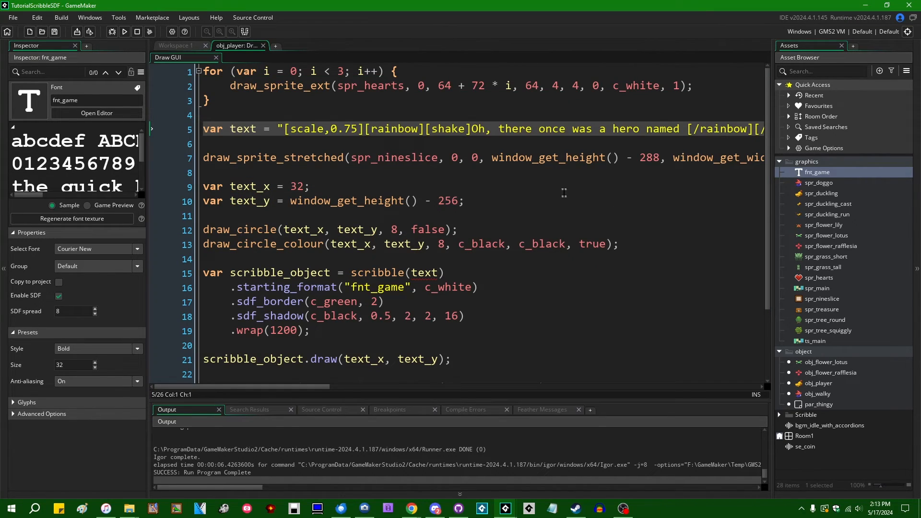
In the Create event add typist = scribble_typist(); below audio_play_sound and save
click(175, 46)
click(663, 269)
key(End)
key(Return)
key(Return)
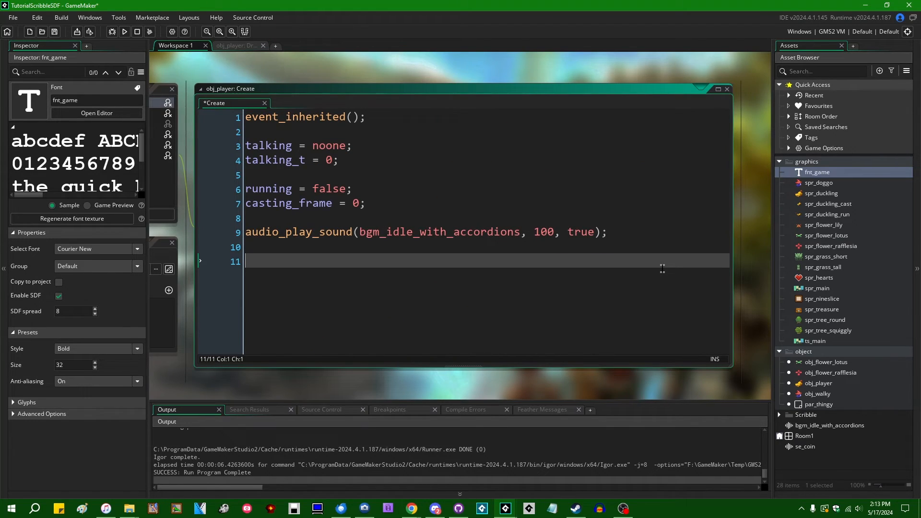
text(typist = scribbl)
text(e_typ)
key(Return)
key(Return)
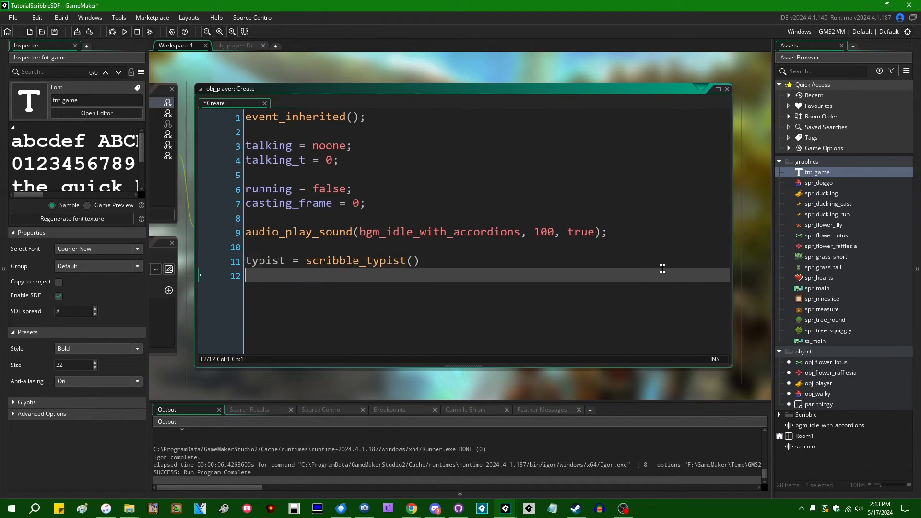
text(typist(1, 0.)
text(5))
key(ctrl+s)
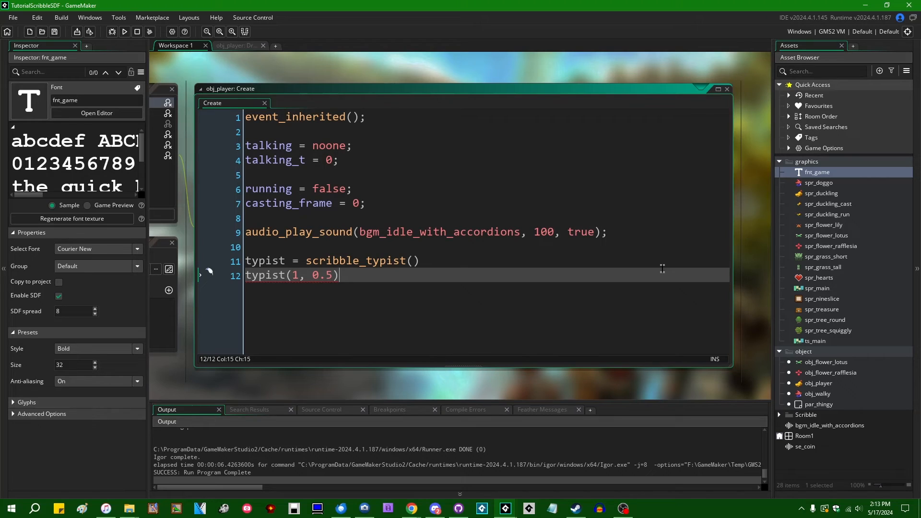
Add typist.in(1, 0.5); on line 12 of the Create event
click(288, 275)
text(.in)
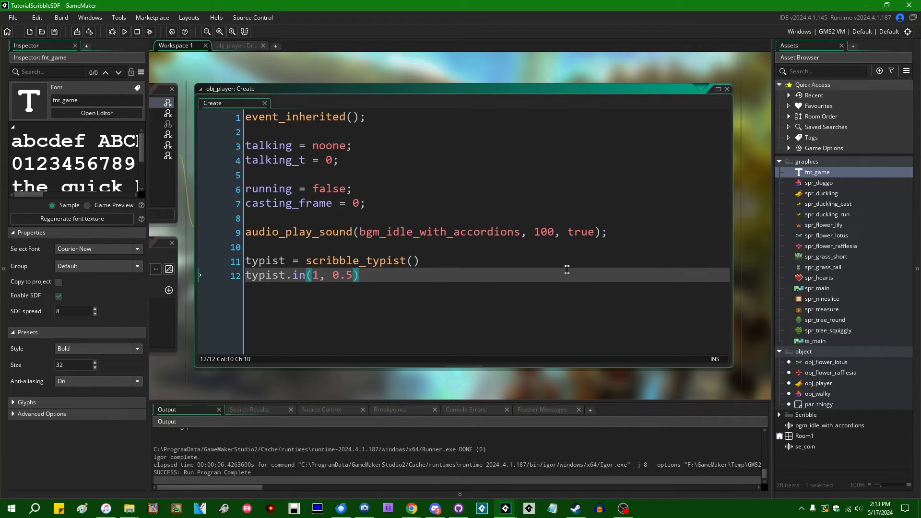
key(End)
text(;)
click(446, 261)
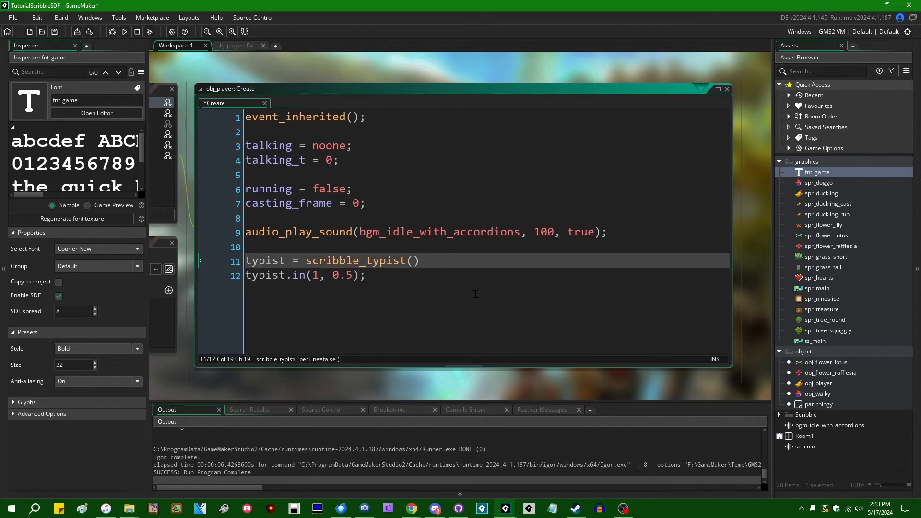
text(;)
Pass typist as the third argument of scribble_object.draw(text_x, text_y) and run the game
click(237, 46)
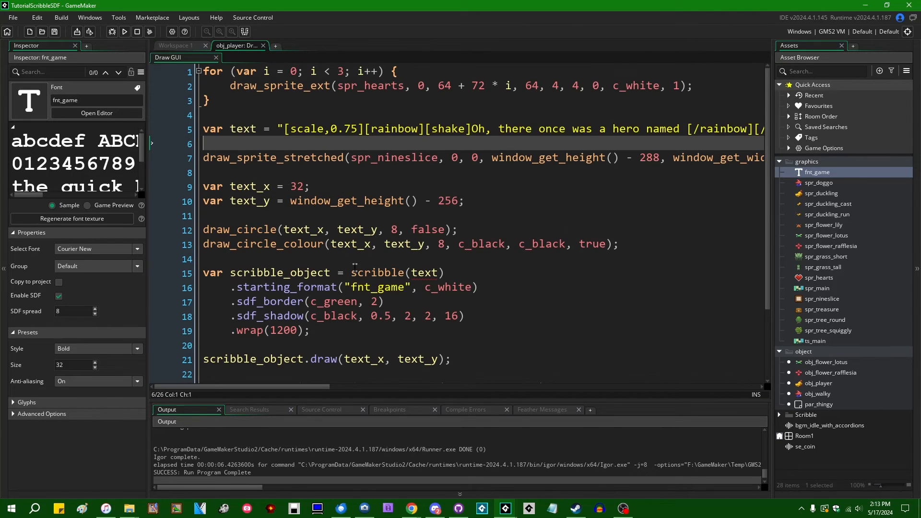
scroll(432, 216, down, 3)
click(438, 281)
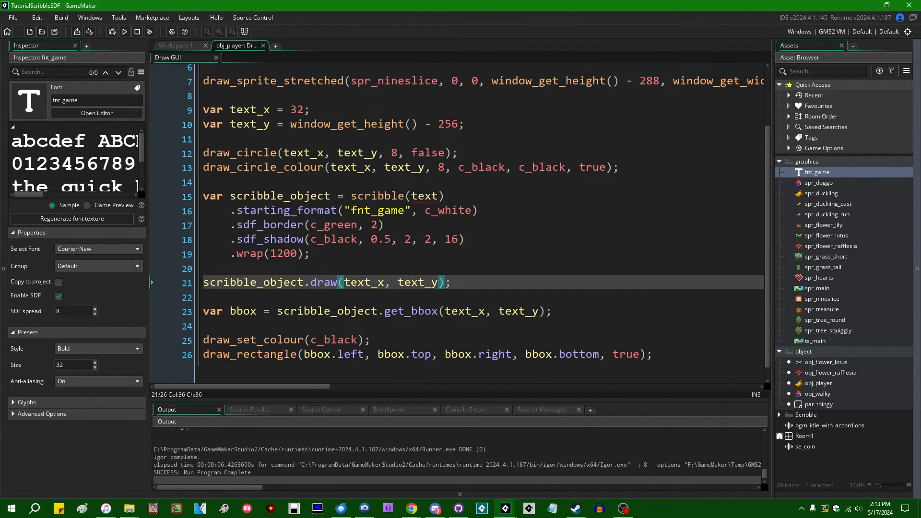
text(, typist)
key(Escape)
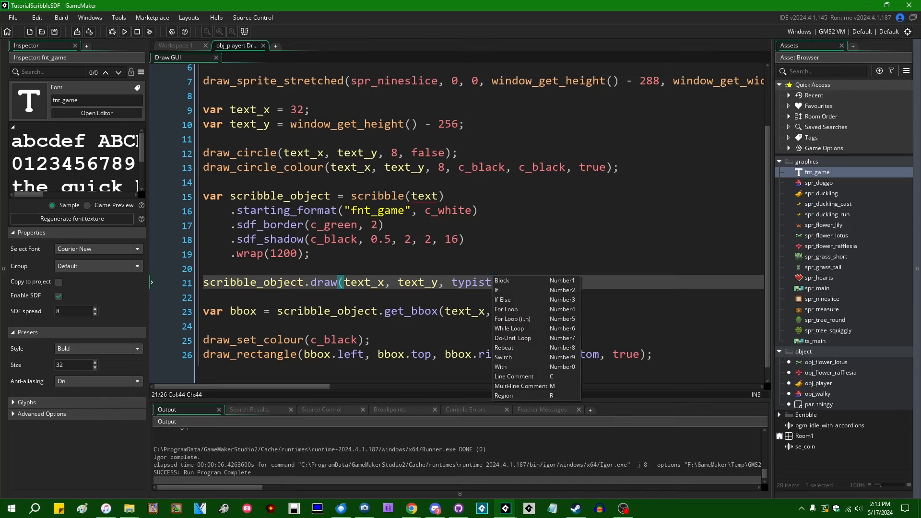
key(F5)
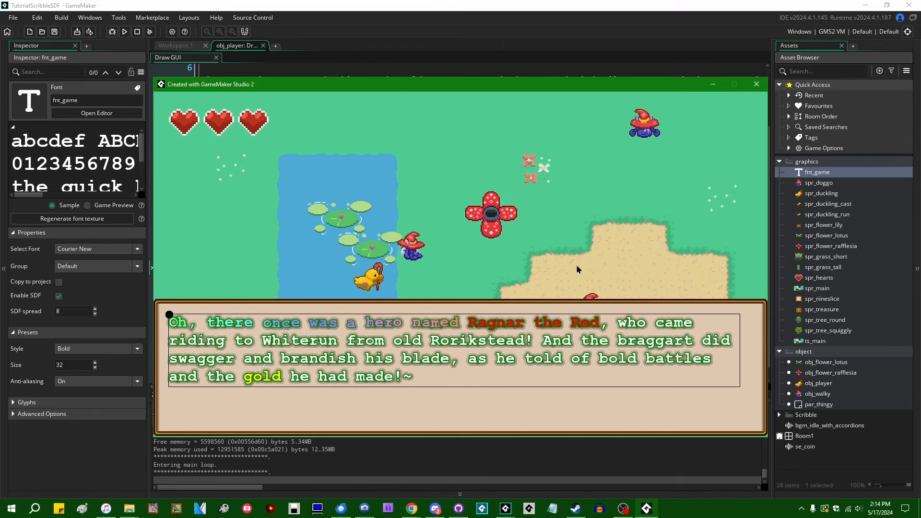
Close the game, view the fnt_game font sample, close it and return to the Create code's line 12
click(756, 85)
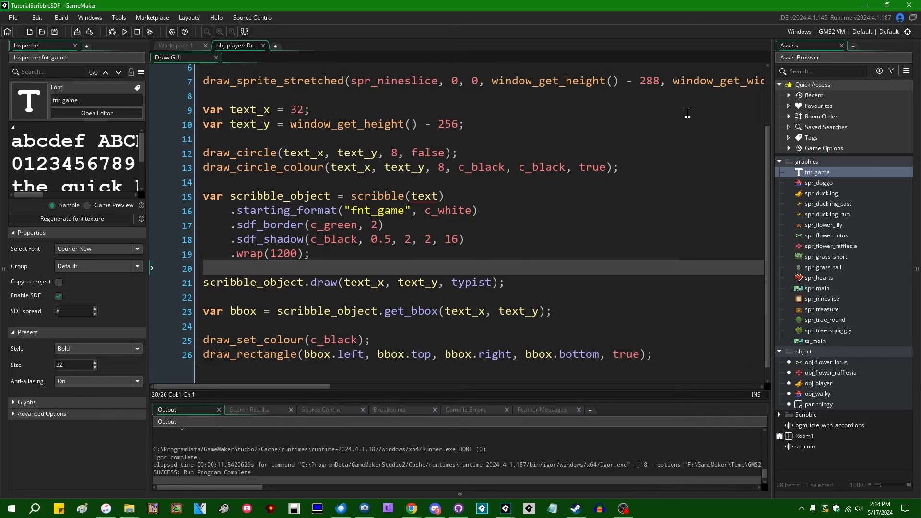
double_click(832, 174)
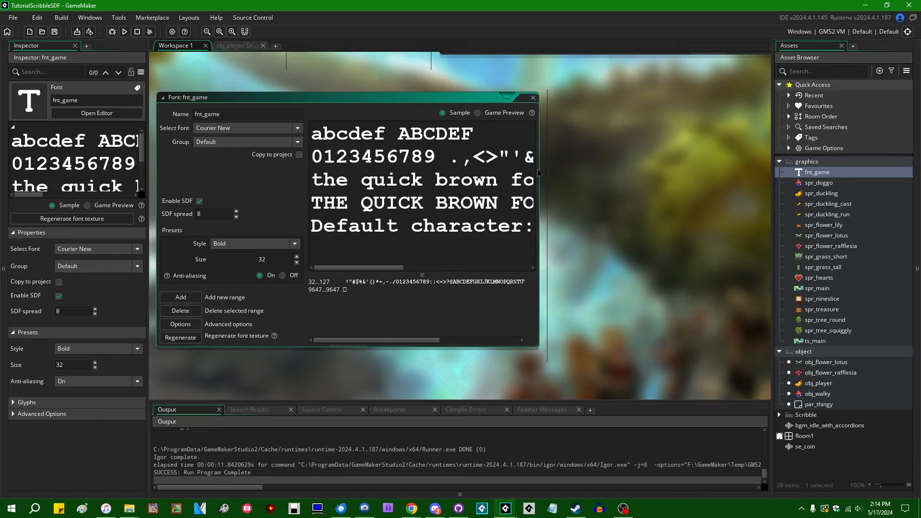
drag(538, 168, 743, 223)
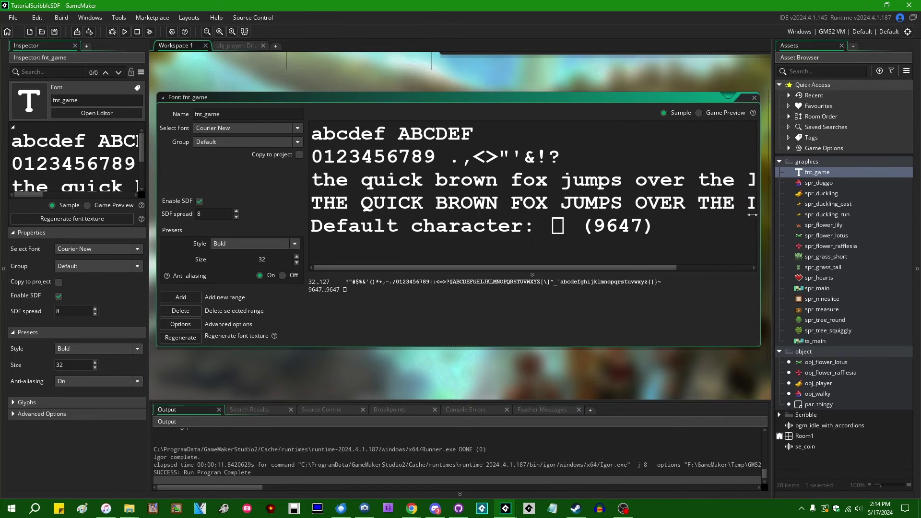
click(311, 363)
click(732, 98)
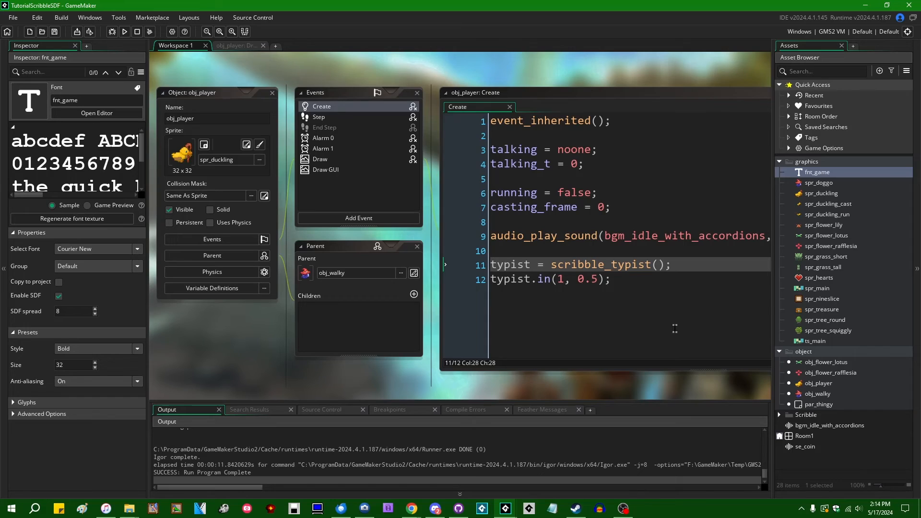
click(606, 279)
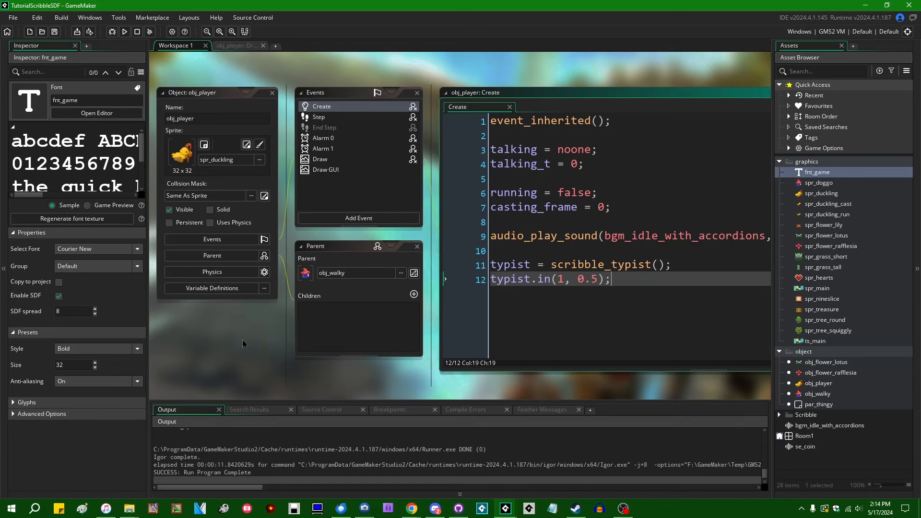
Run the game to watch the bordered, shadowed dialogue type in with rainbow shaking words
click(124, 32)
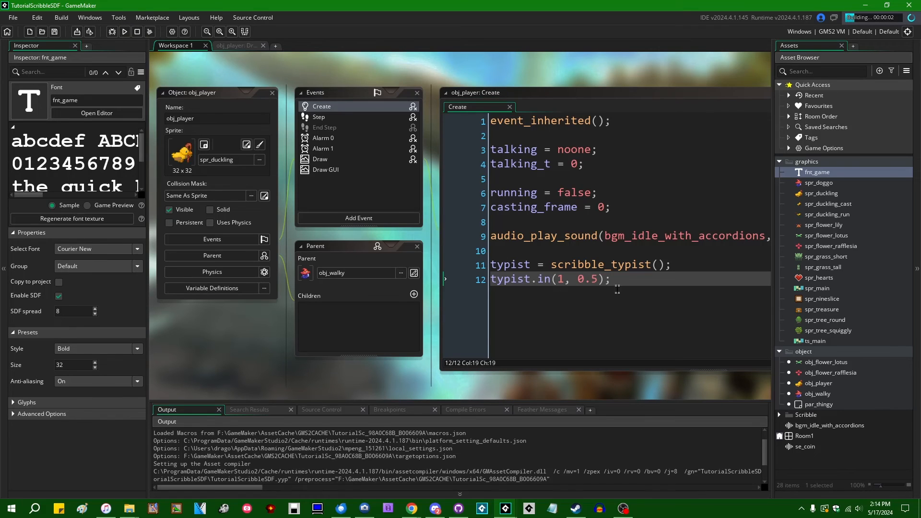